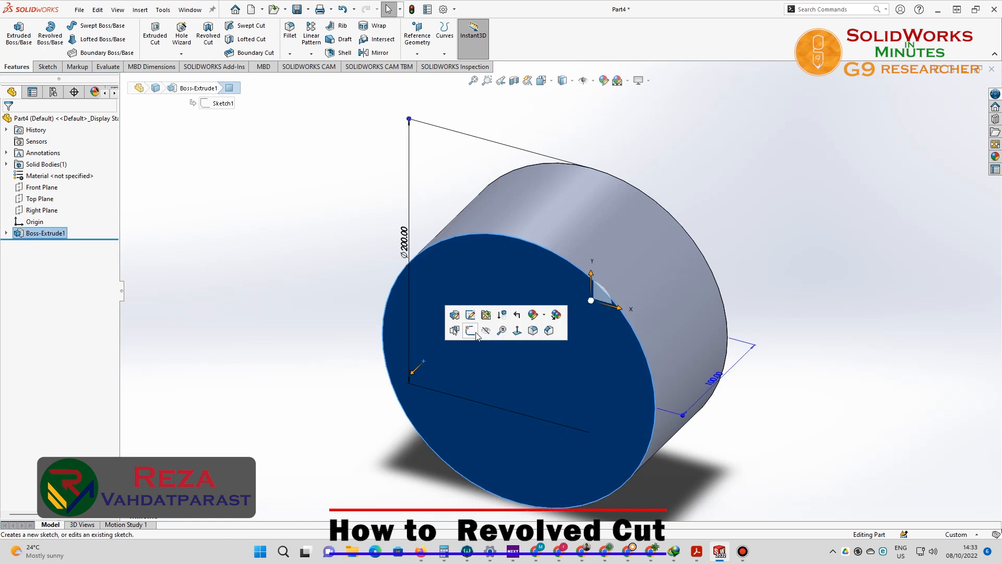
- Sketch a center rectangle about 250.6 by 35.9 mm from the origin on the cylinder's front circular face
{"action": "left_click", "coordinate": [476, 334]}
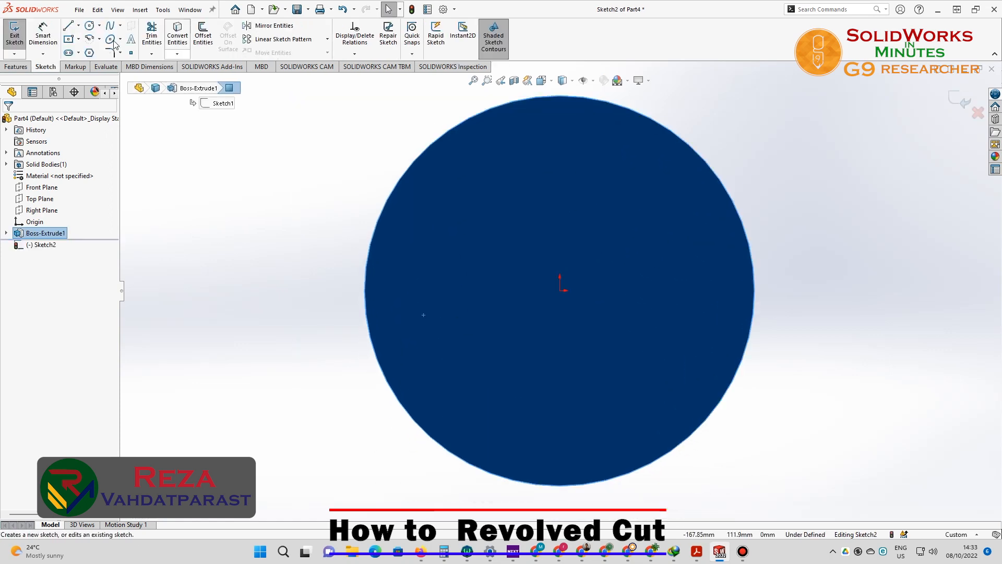
{"action": "left_click", "coordinate": [560, 290]}
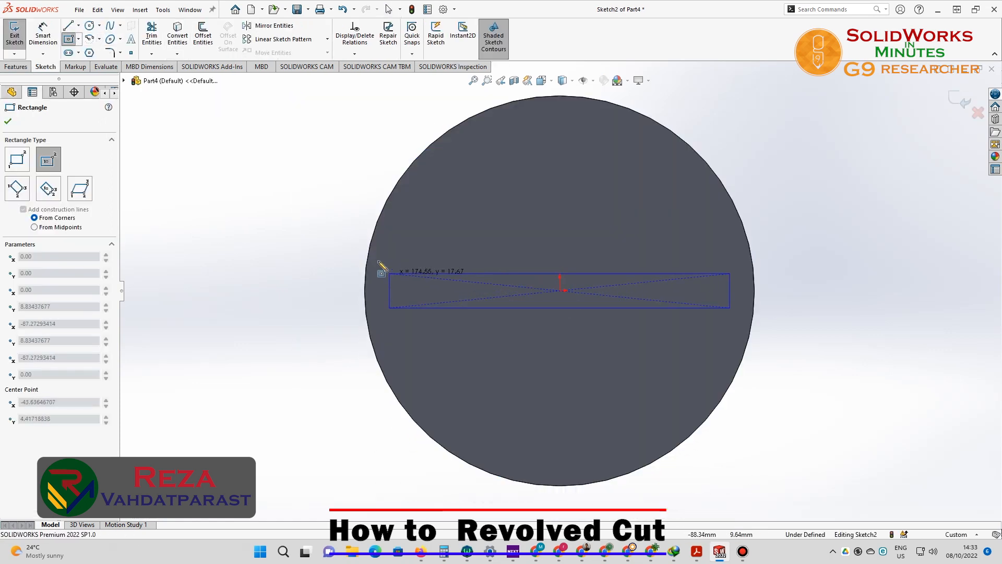
{"action": "left_click", "coordinate": [316, 256]}
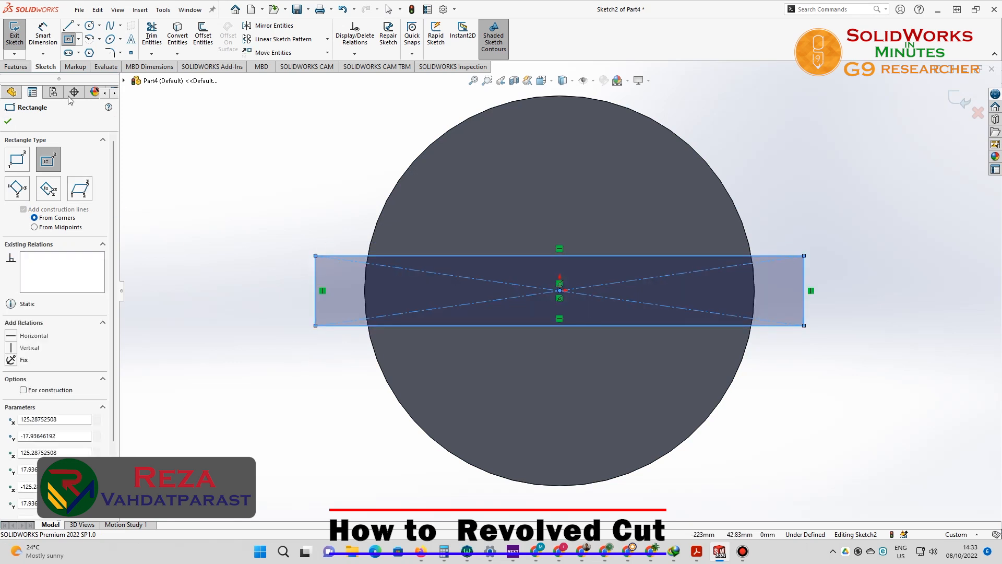
- Dimension the rectangle's height as 30 mm
{"action": "left_click", "coordinate": [41, 40]}
{"action": "left_click", "coordinate": [316, 277]}
{"action": "left_click", "coordinate": [269, 286]}
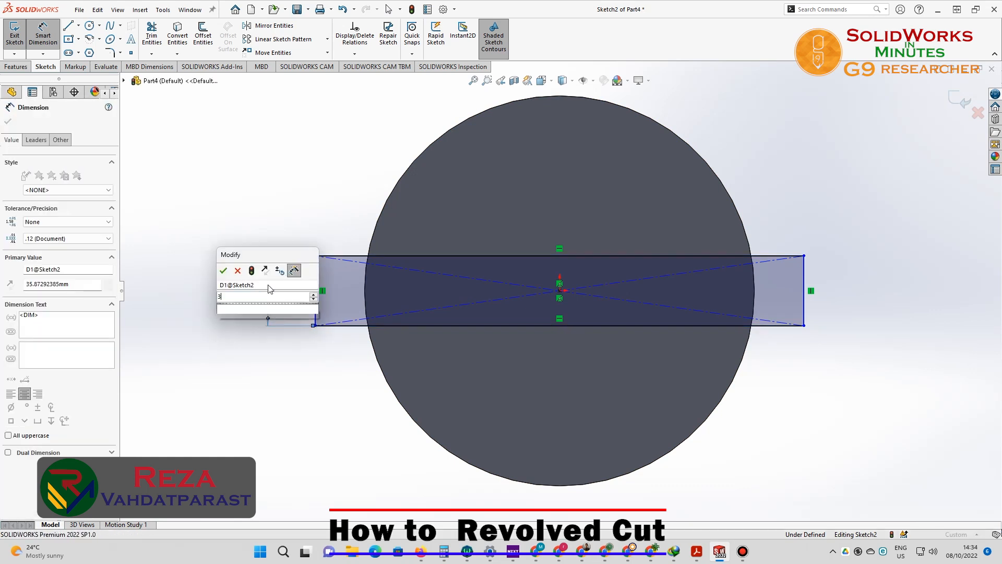
{"action": "type", "text": "30"}
{"action": "key", "text": "Return"}
- Dimension the rectangle's width as 250 mm and close the sketch
{"action": "left_click", "coordinate": [549, 217]}
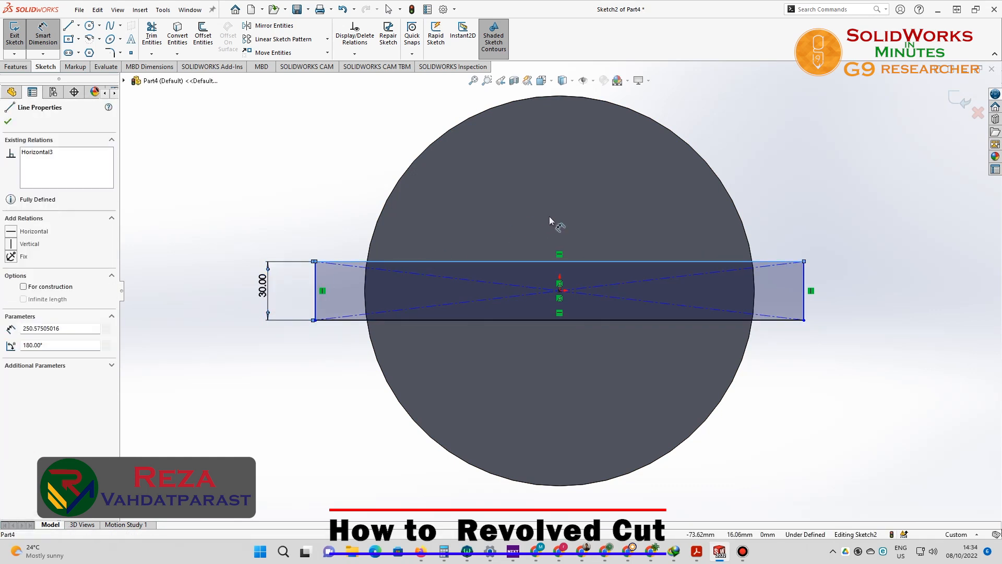
{"action": "left_click", "coordinate": [548, 218]}
{"action": "type", "text": "25"}
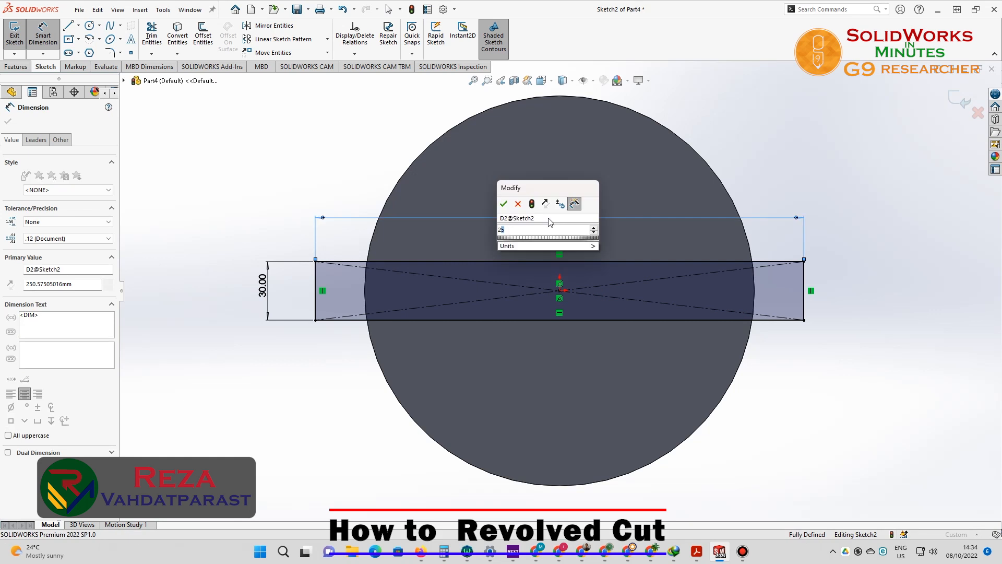
{"action": "type", "text": "0"}
{"action": "key", "text": "Return"}
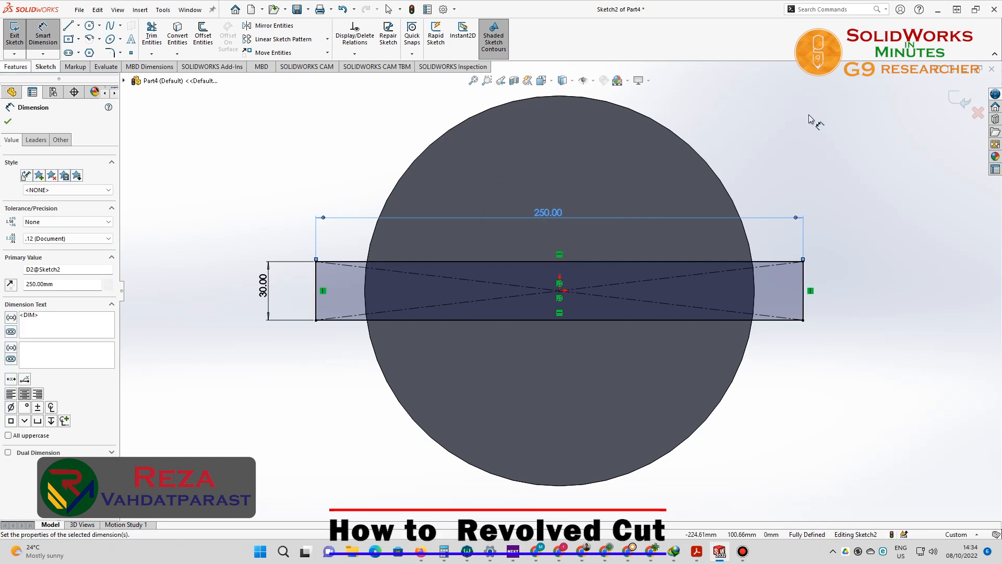
{"action": "left_click", "coordinate": [964, 102]}
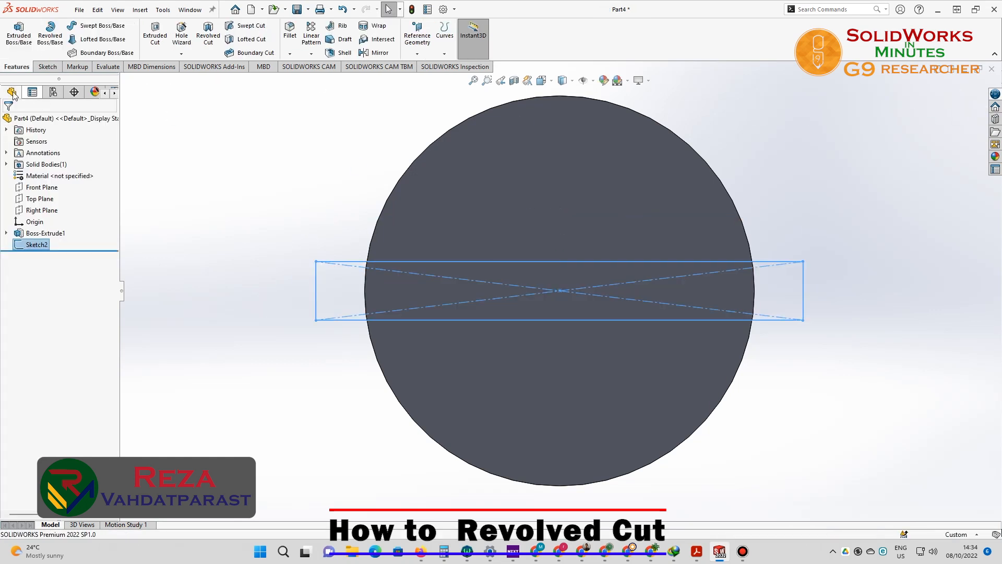
- Extrude the rectangle sketch 50 mm blind outward from the cylinder face as a boss
{"action": "left_click", "coordinate": [20, 37]}
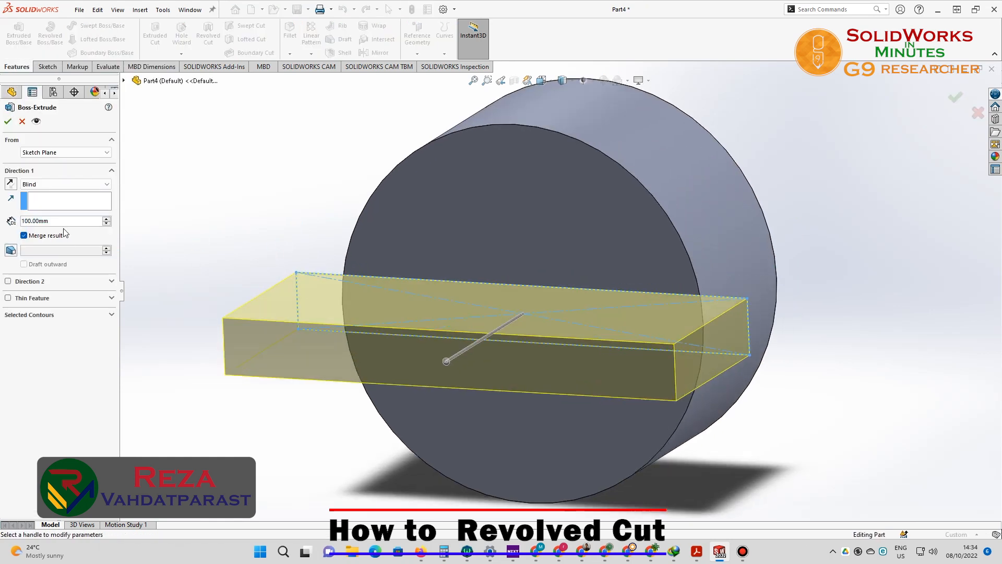
{"action": "type", "text": "50"}
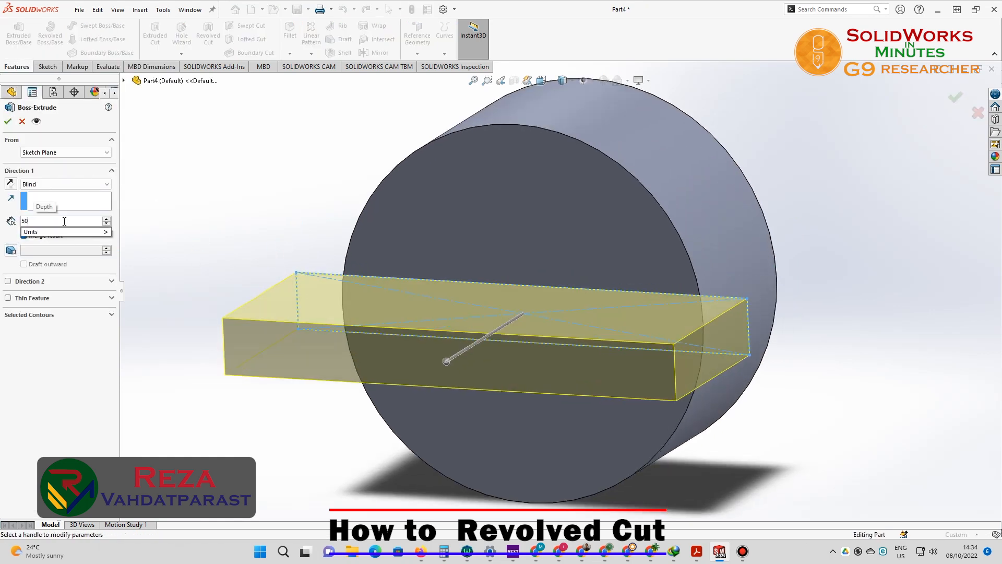
{"action": "key", "text": "Return"}
{"action": "left_click", "coordinate": [8, 122]}
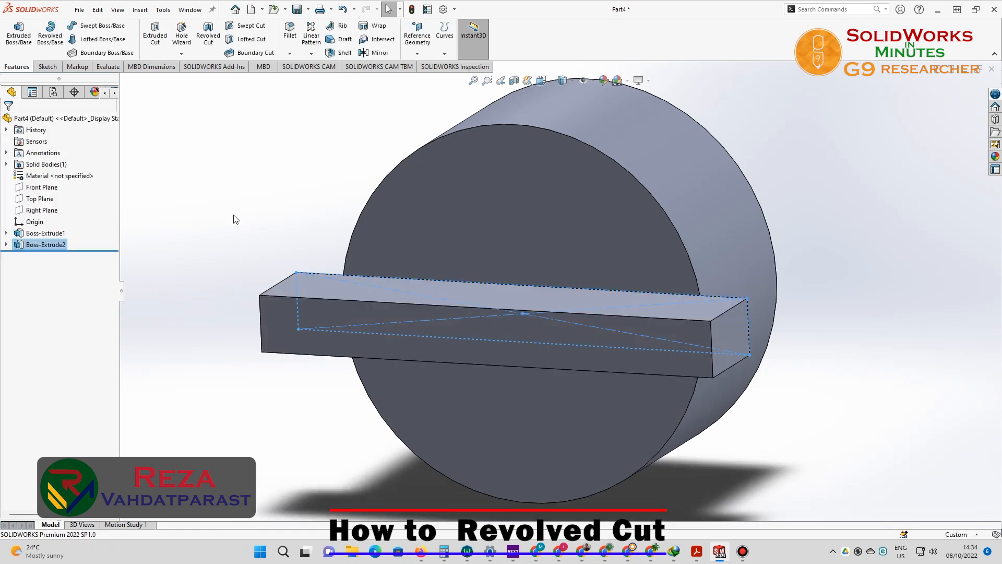
- Start a sketch on the Right Plane and draw a circle about 15 mm in radius at the midpoint of the cylinder's lower edge
{"action": "middle_click_drag", "start_coordinate": [208, 212], "coordinate": [198, 241]}
{"action": "middle_click_drag", "start_coordinate": [307, 330], "coordinate": [339, 381]}
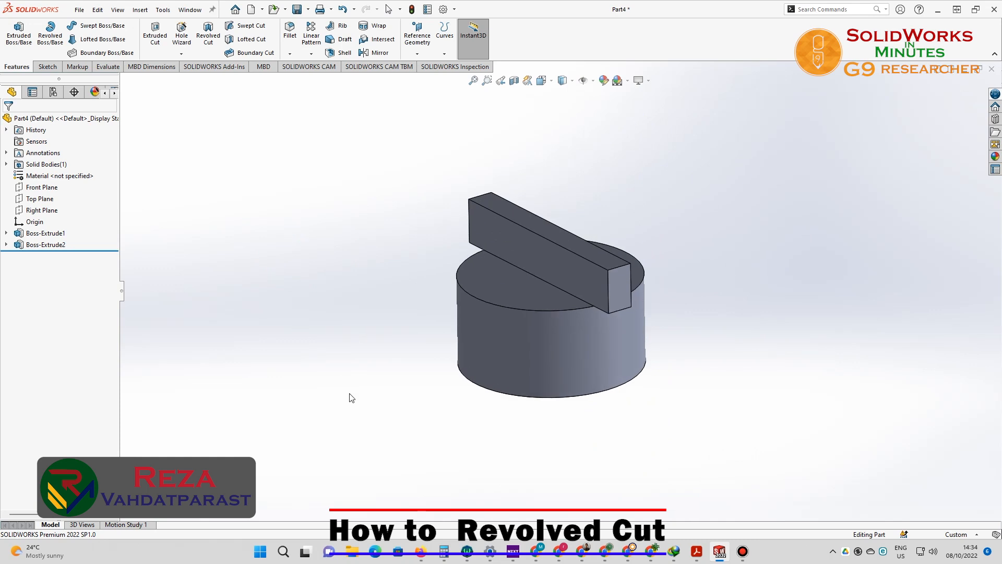
{"action": "left_click", "coordinate": [42, 210]}
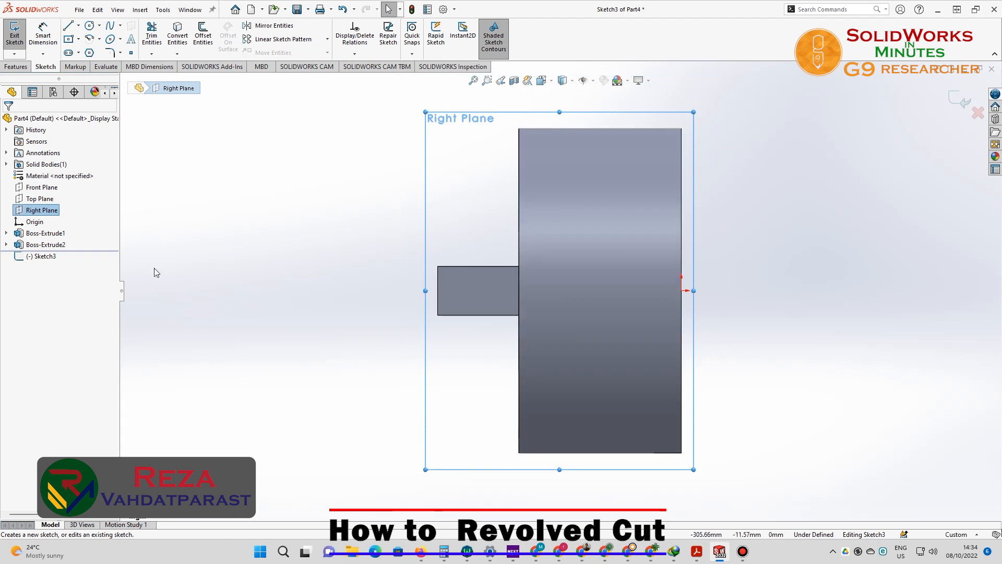
{"action": "left_click", "coordinate": [89, 27]}
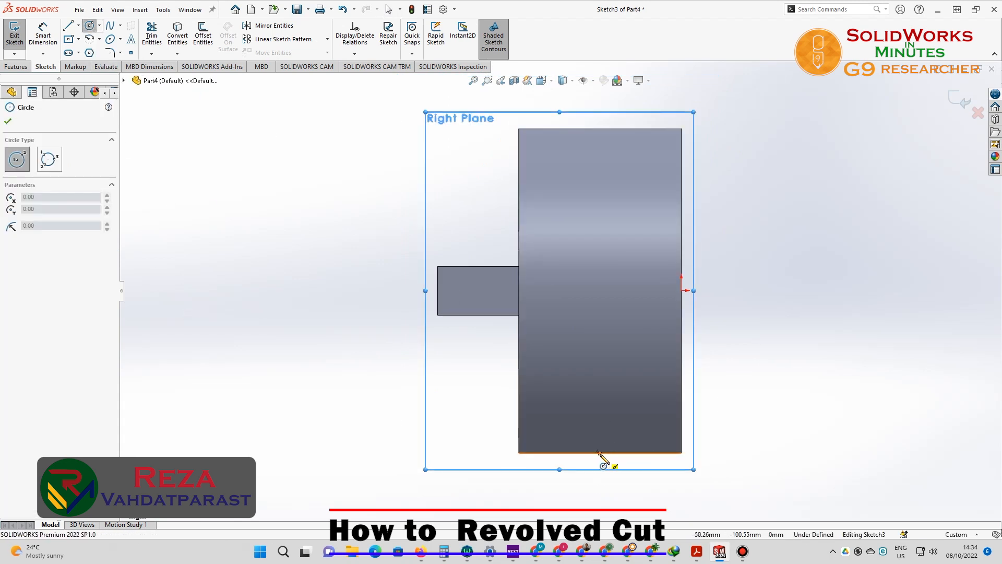
{"action": "left_click", "coordinate": [600, 453]}
{"action": "left_click", "coordinate": [601, 429]}
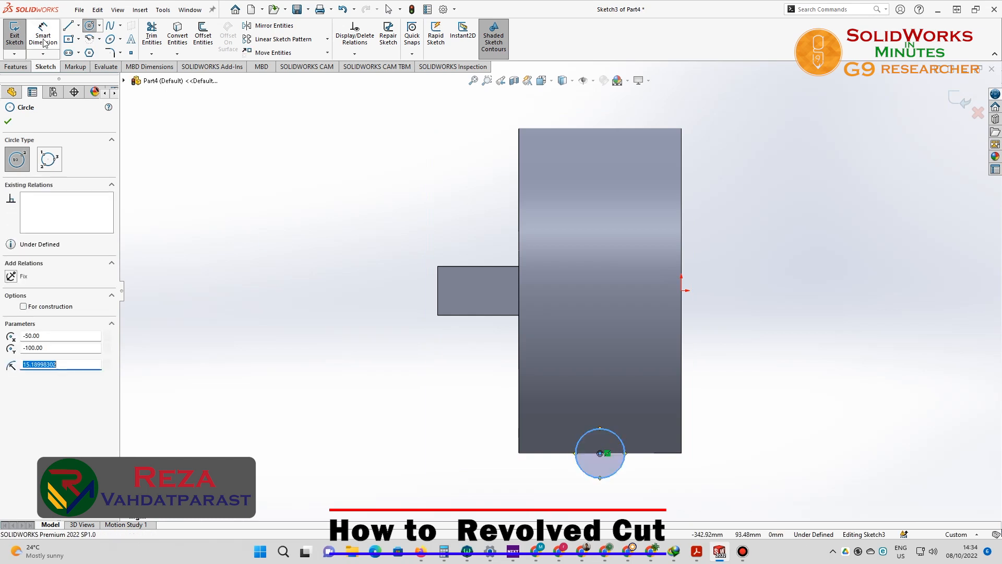
- Dimension the circle's diameter as 20 mm
{"action": "key", "text": "Escape"}
{"action": "left_click", "coordinate": [608, 414]}
{"action": "left_click", "coordinate": [597, 397]}
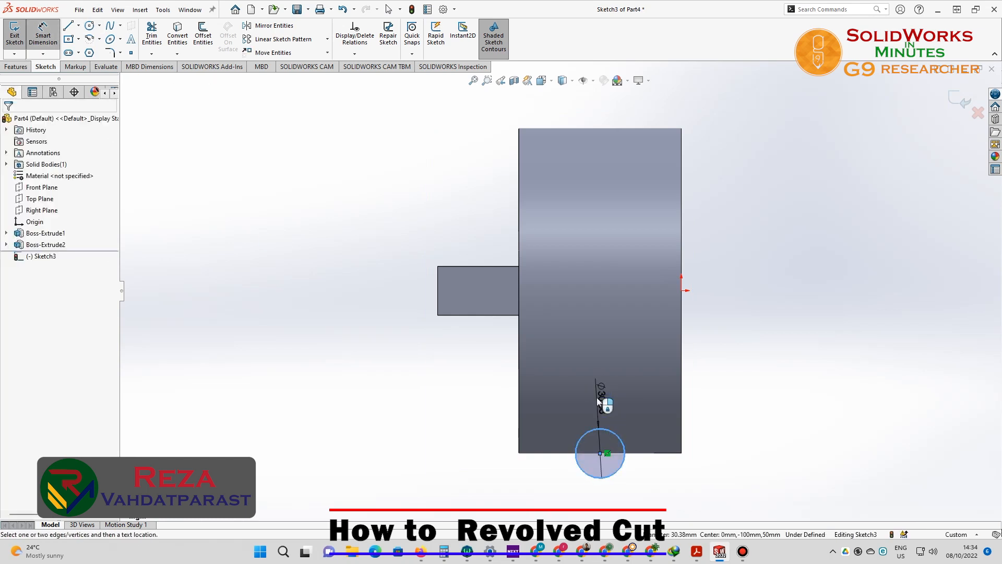
{"action": "type", "text": "20"}
{"action": "key", "text": "Return"}
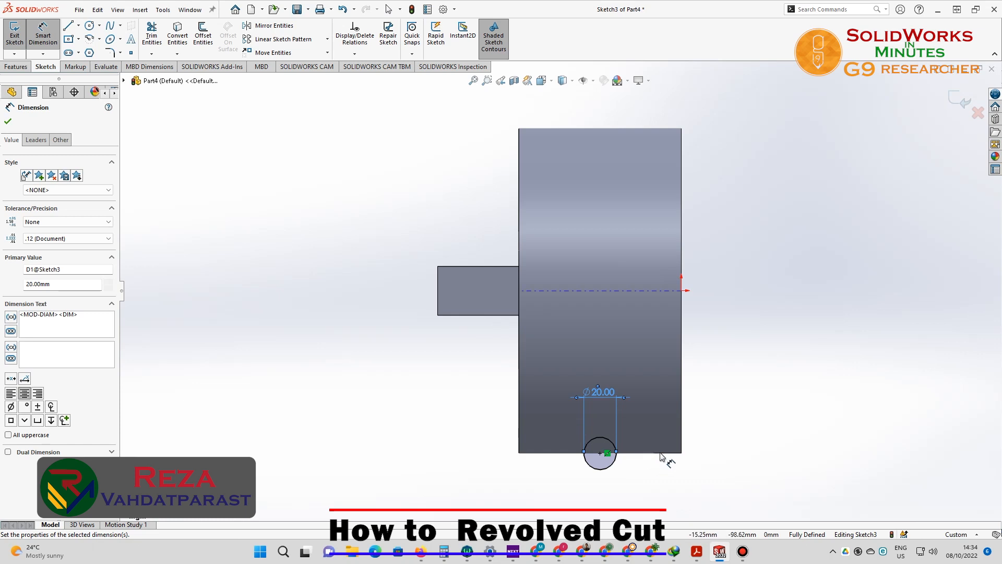
- Draw two more circles centered on the cylinder's lower edge, one on each side of the first, about 9.5 and 10.5 mm in radius
{"action": "left_click", "coordinate": [553, 453]}
{"action": "left_click", "coordinate": [561, 475]}
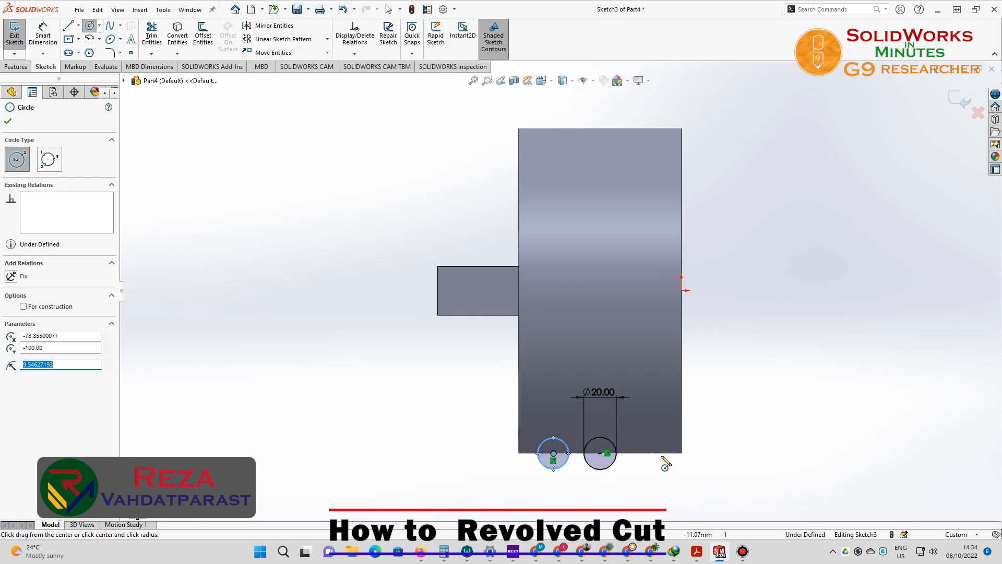
{"action": "left_click", "coordinate": [656, 453]}
{"action": "left_click", "coordinate": [659, 470]}
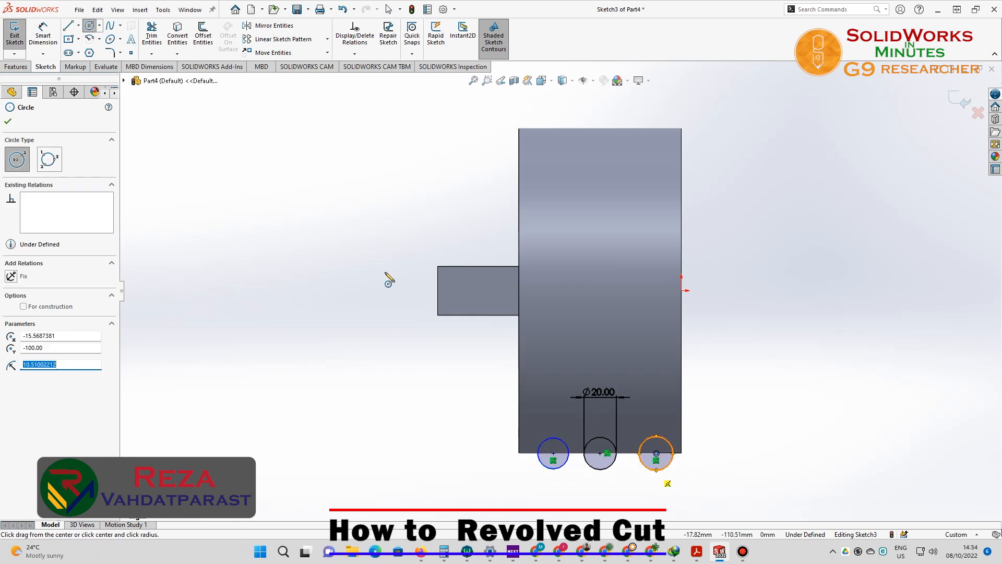
- Dimension the diameters of the two outer circles, linking each by equation to the middle circle's diameter
{"action": "left_click", "coordinate": [43, 35]}
{"action": "left_click", "coordinate": [541, 466]}
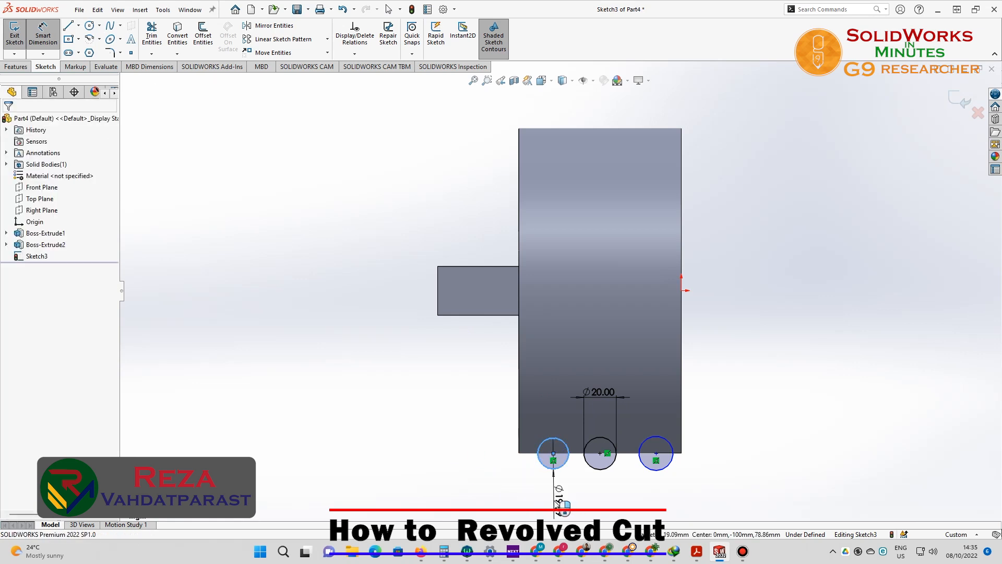
{"action": "left_click", "coordinate": [557, 501]}
{"action": "type", "text": "="}
{"action": "left_click", "coordinate": [591, 392]}
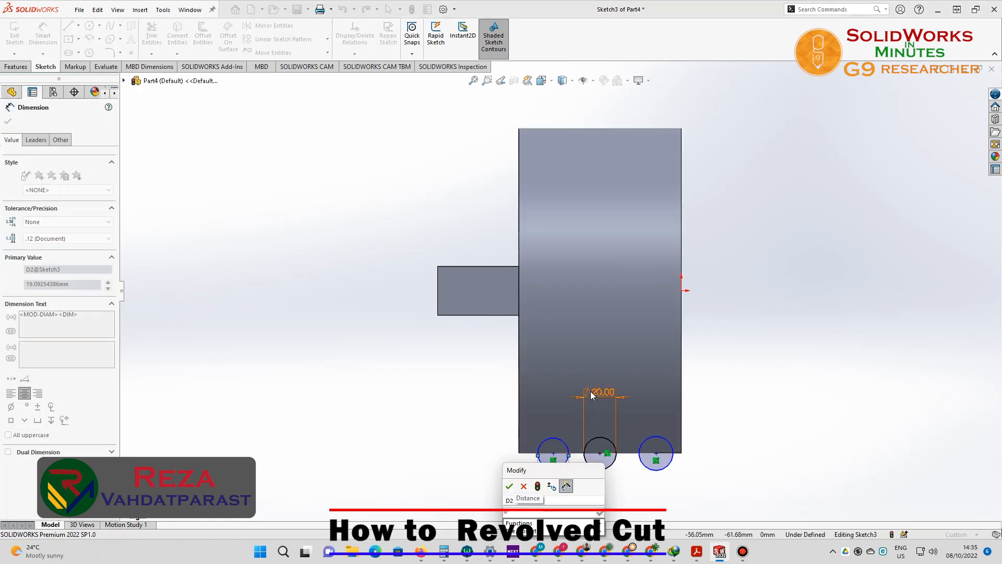
{"action": "key", "text": "Return"}
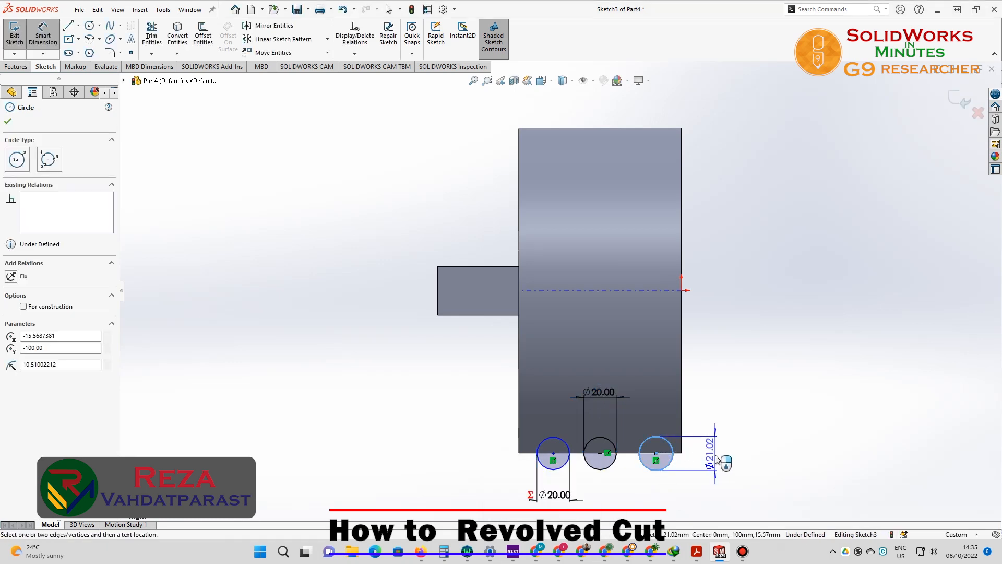
{"action": "left_click", "coordinate": [716, 459]}
{"action": "type", "text": "="}
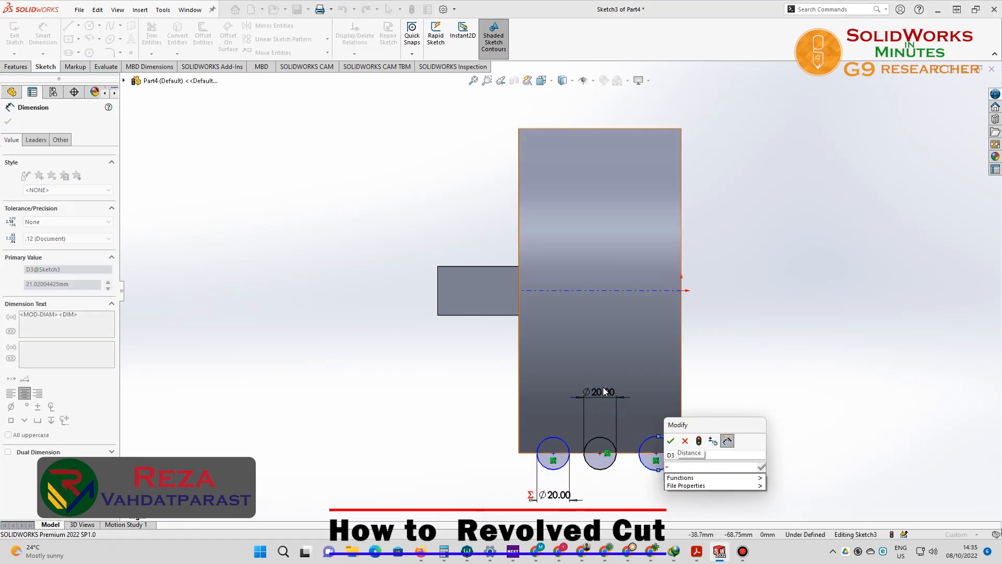
{"action": "left_click", "coordinate": [603, 391]}
{"action": "left_click", "coordinate": [671, 441]}
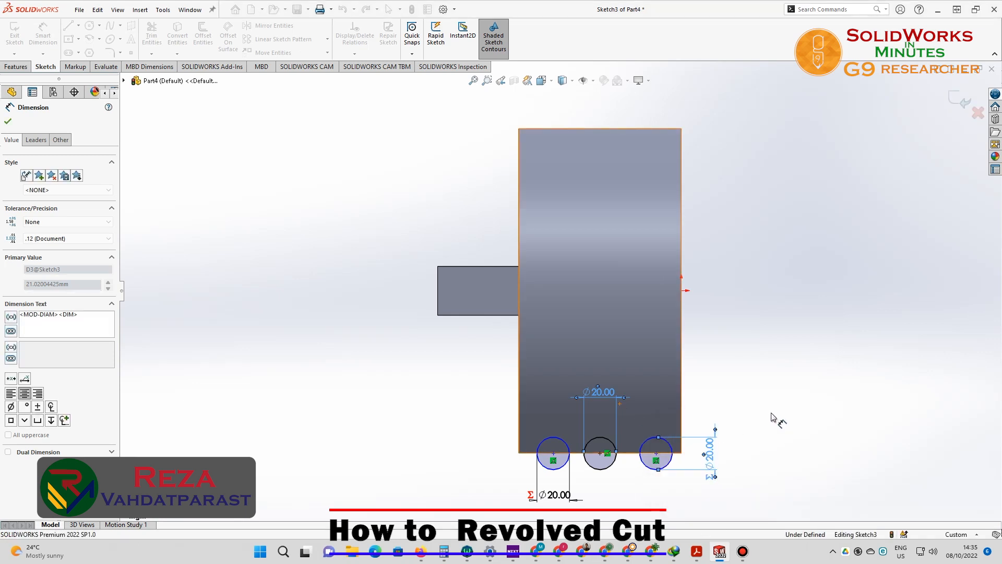
- Dimension the center distance between the middle circle and the circle nearest the bar as 30 mm
{"action": "left_click", "coordinate": [599, 459]}
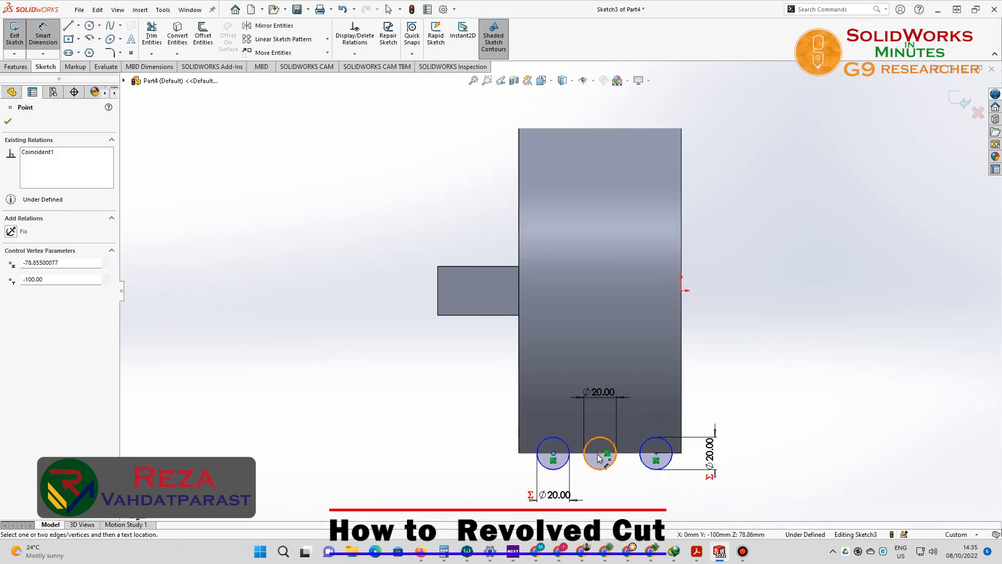
{"action": "left_click", "coordinate": [600, 454]}
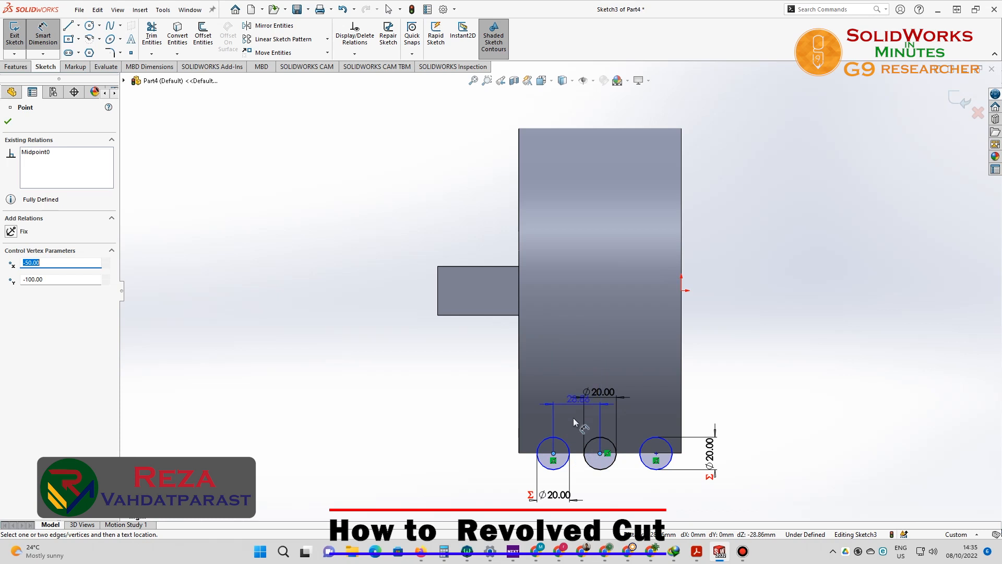
{"action": "left_click", "coordinate": [447, 429]}
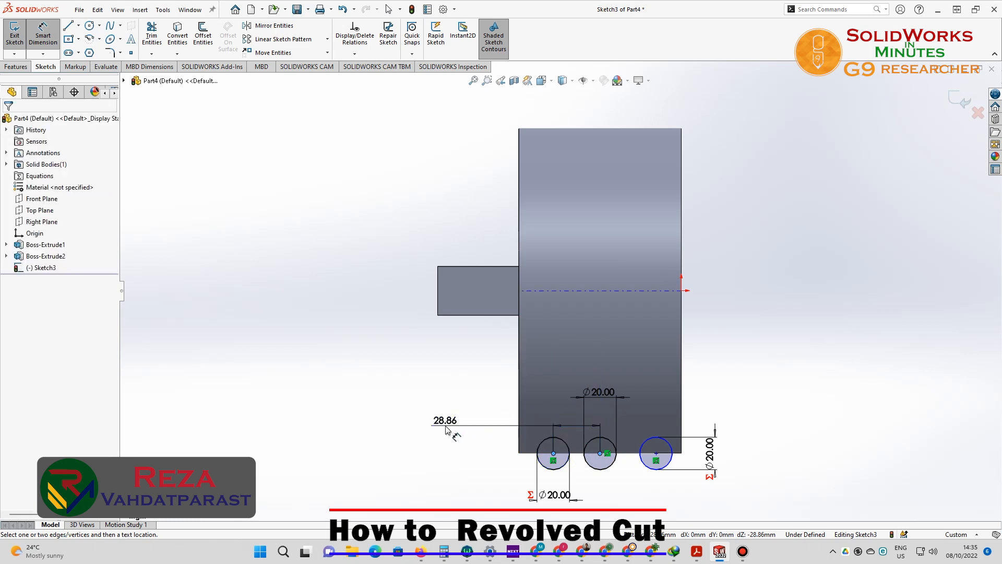
{"action": "type", "text": "30"}
{"action": "key", "text": "Return"}
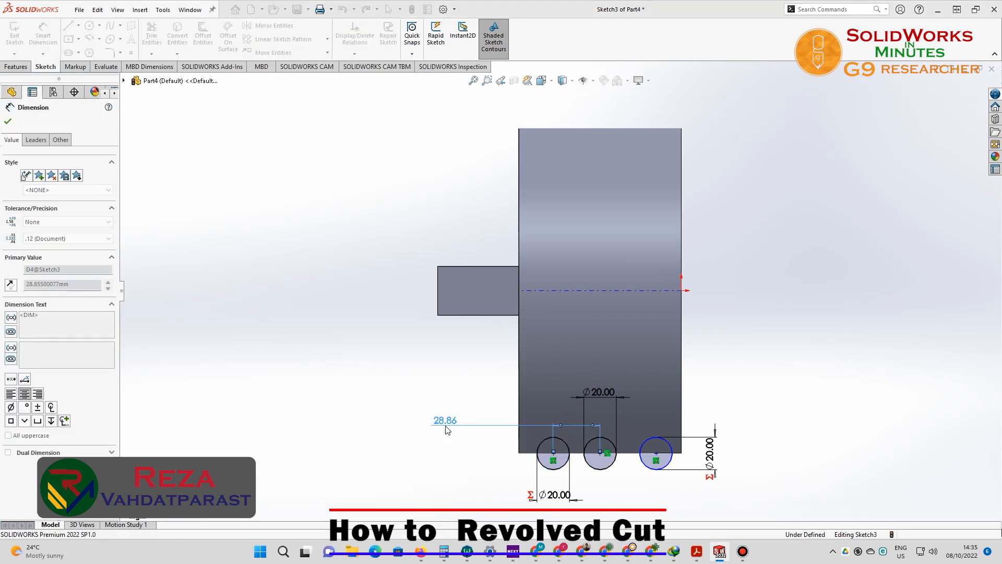
- Dimension the center distance from the middle circle to the circle farthest from the bar, linking it by equation to the 30 mm spacing
{"action": "left_click", "coordinate": [600, 453]}
{"action": "left_click", "coordinate": [637, 503]}
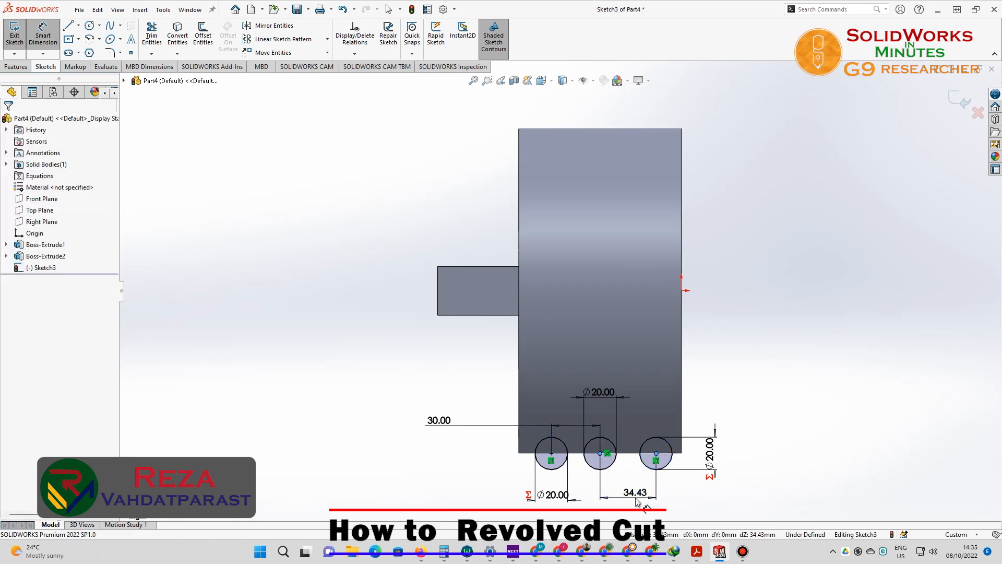
{"action": "type", "text": "="}
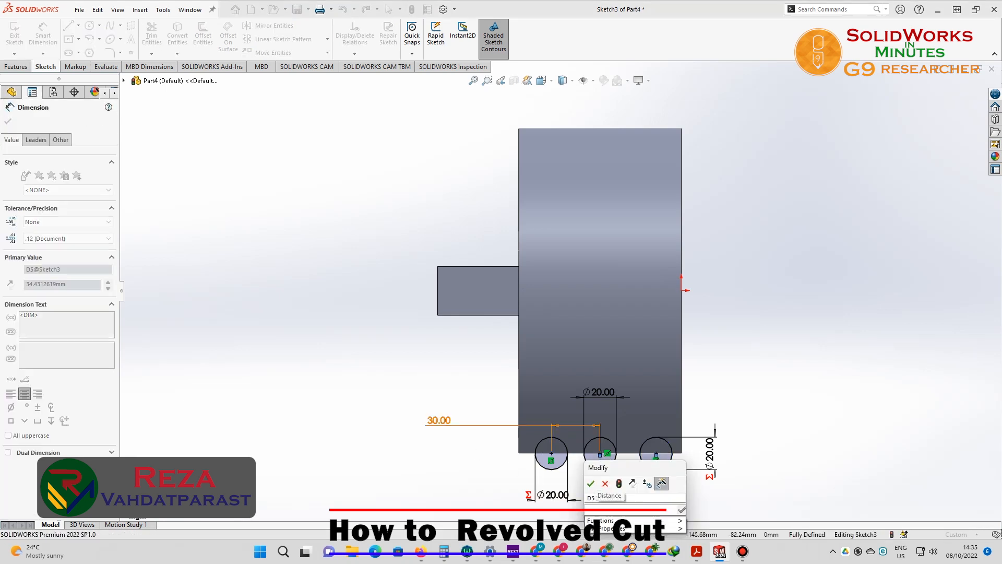
{"action": "left_click", "coordinate": [439, 420]}
{"action": "left_click", "coordinate": [591, 485]}
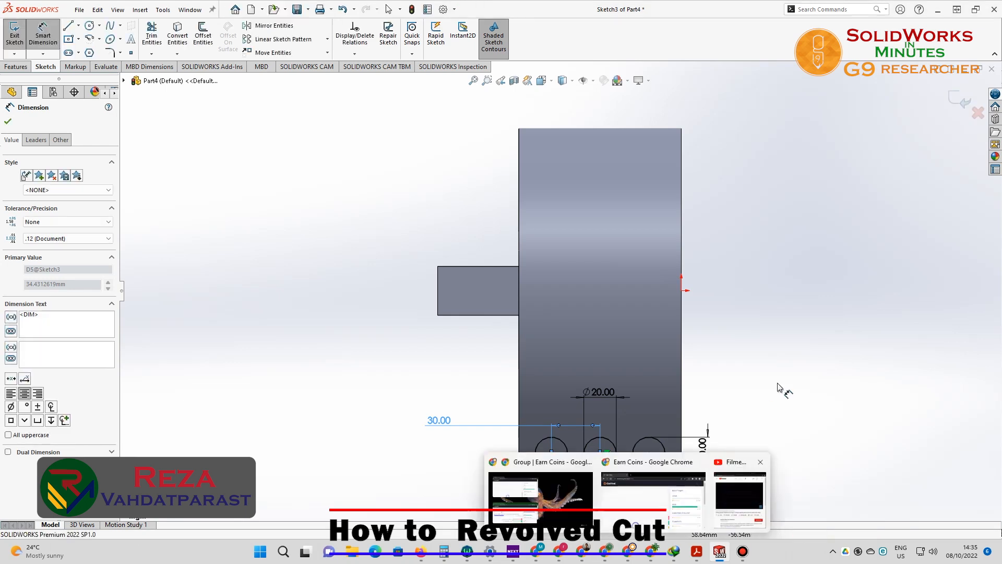
{"action": "left_click", "coordinate": [752, 297]}
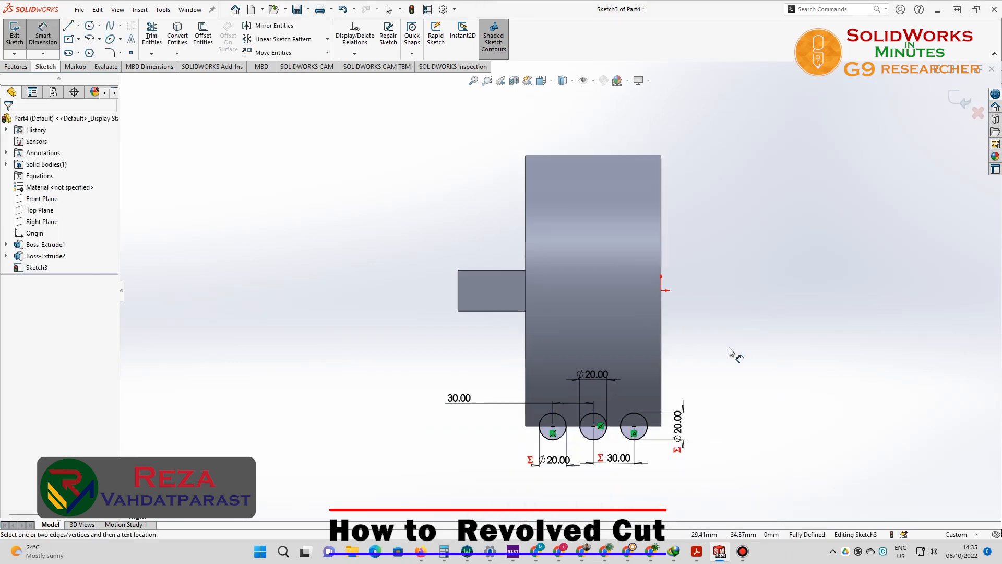
{"action": "middle_click_drag", "start_coordinate": [736, 371], "coordinate": [745, 203]}
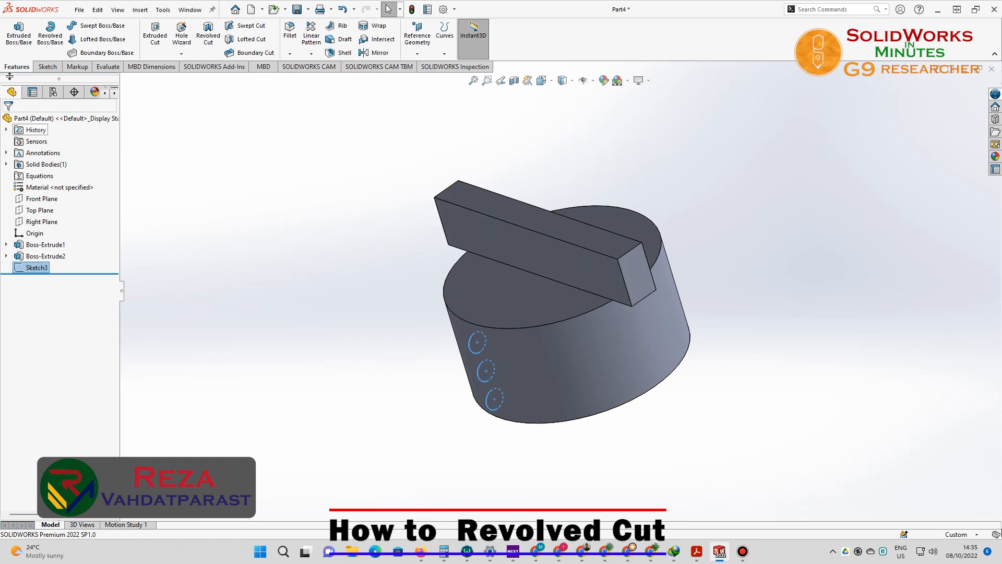
{"action": "left_click", "coordinate": [207, 40]}
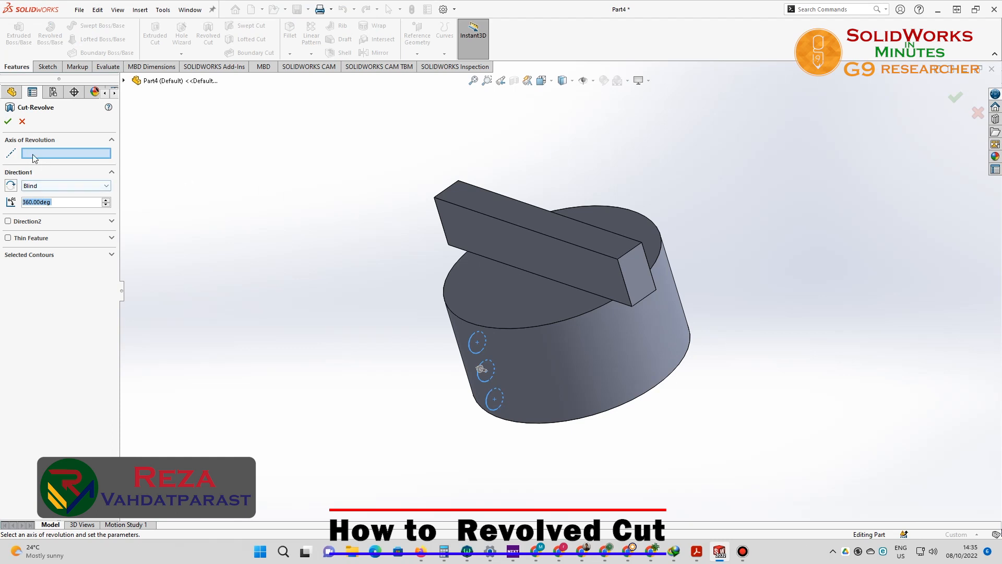
{"action": "left_click", "coordinate": [21, 122]}
- Add an infinite horizontal construction line through the origin to the circles' sketch and exit the sketch
{"action": "right_click", "coordinate": [36, 267]}
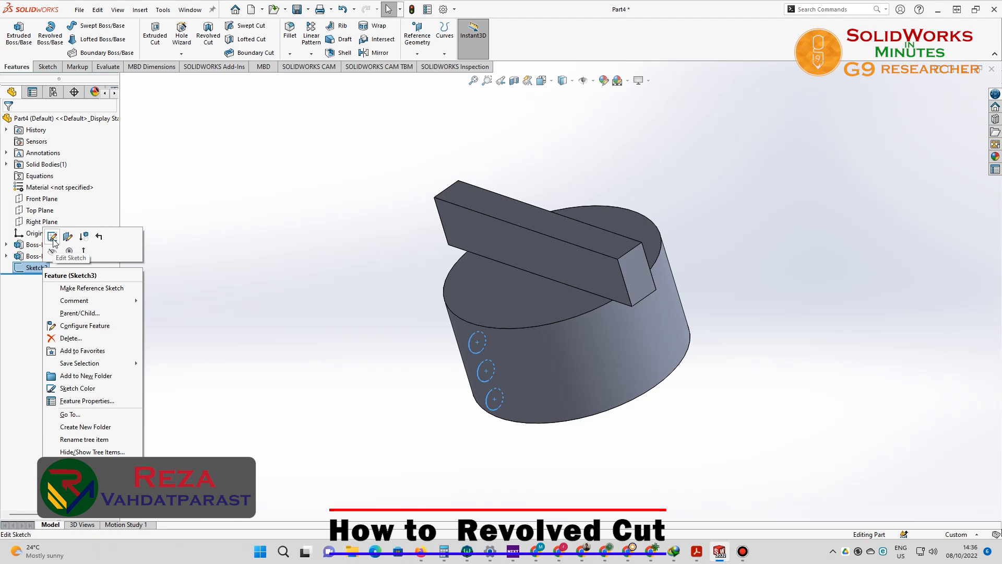
{"action": "left_click", "coordinate": [53, 237]}
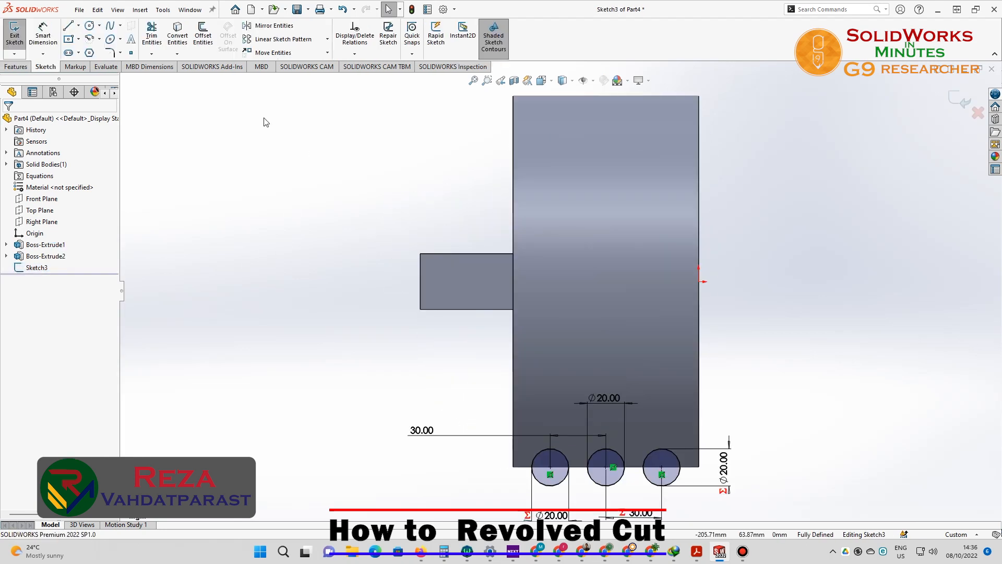
{"action": "left_click", "coordinate": [79, 26]}
{"action": "left_click", "coordinate": [95, 47]}
{"action": "left_click", "coordinate": [30, 195]}
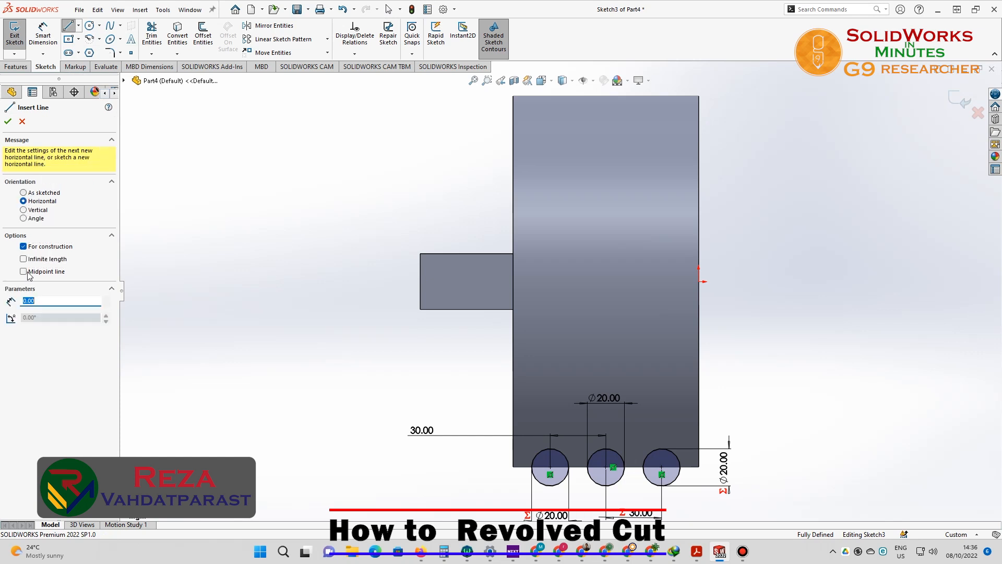
{"action": "left_click", "coordinate": [23, 259]}
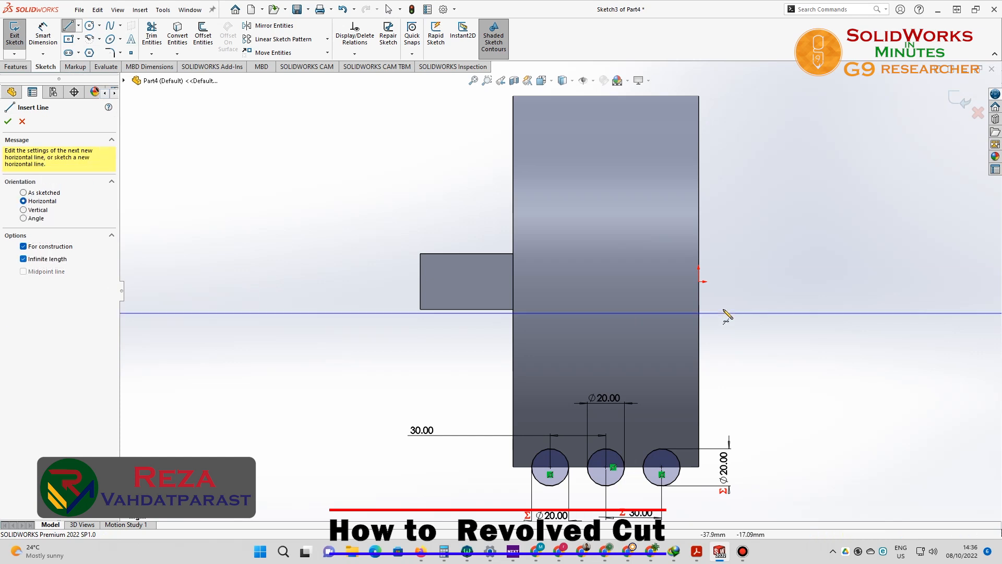
{"action": "left_click", "coordinate": [699, 282]}
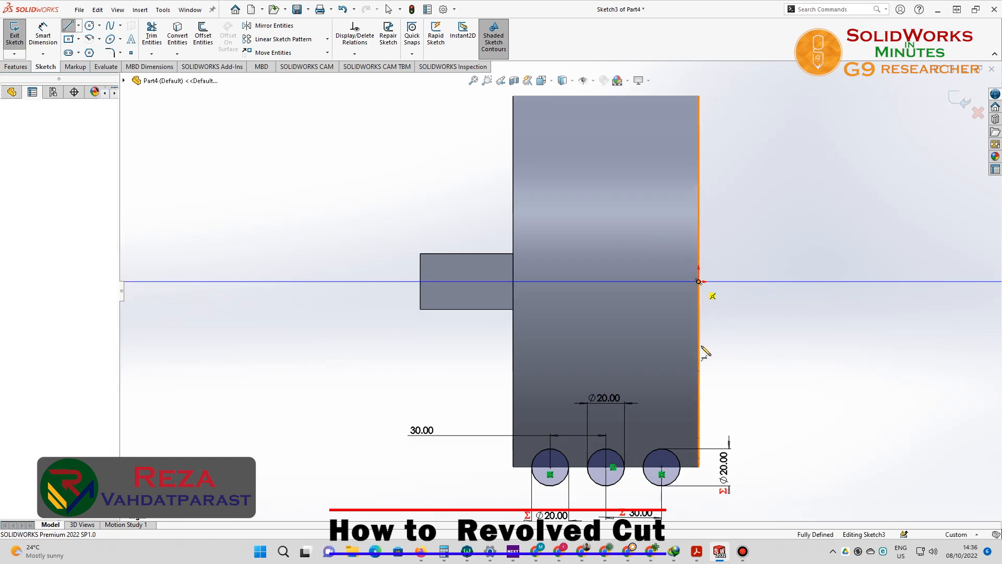
{"action": "left_click", "coordinate": [960, 102]}
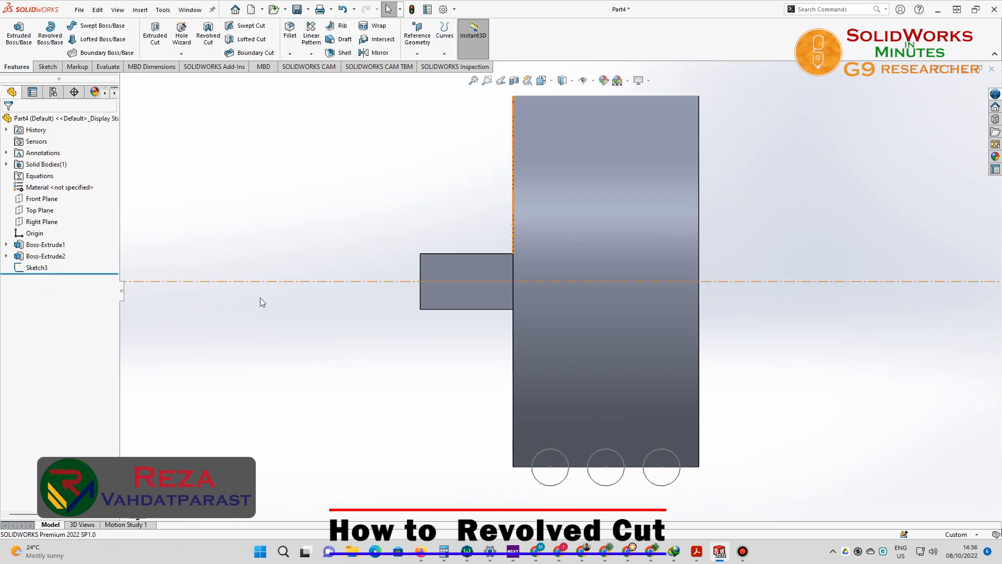
- Create a 360° Revolved Cut from the three-circle sketch, using the infinite construction line as the axis of revolution
{"action": "left_click", "coordinate": [37, 267]}
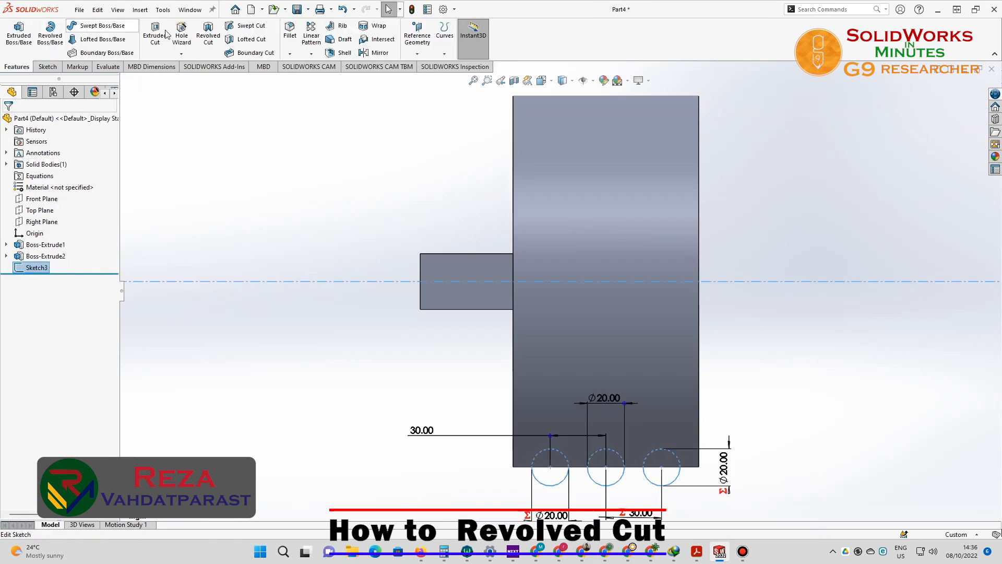
{"action": "left_click", "coordinate": [208, 35]}
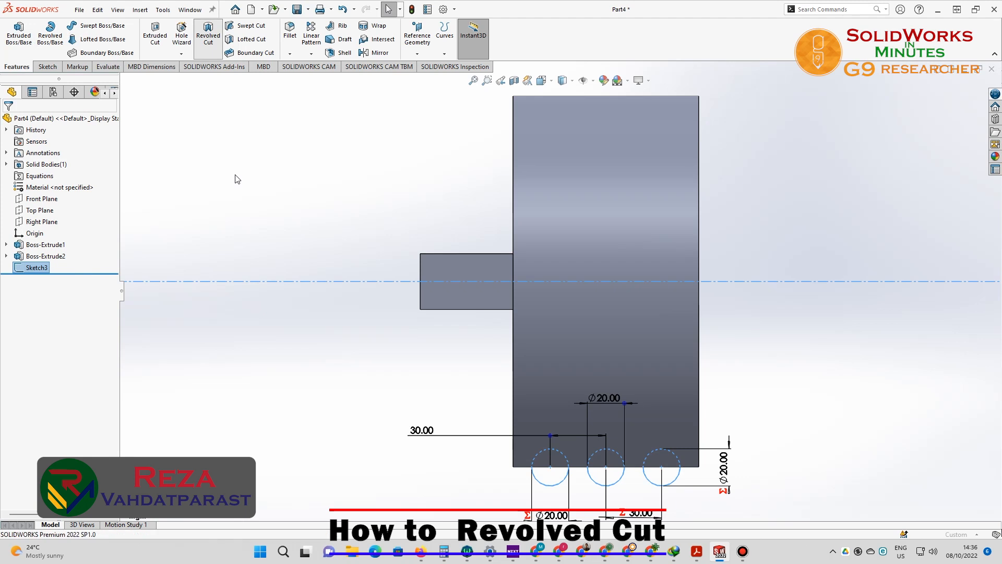
{"action": "left_click", "coordinate": [68, 154]}
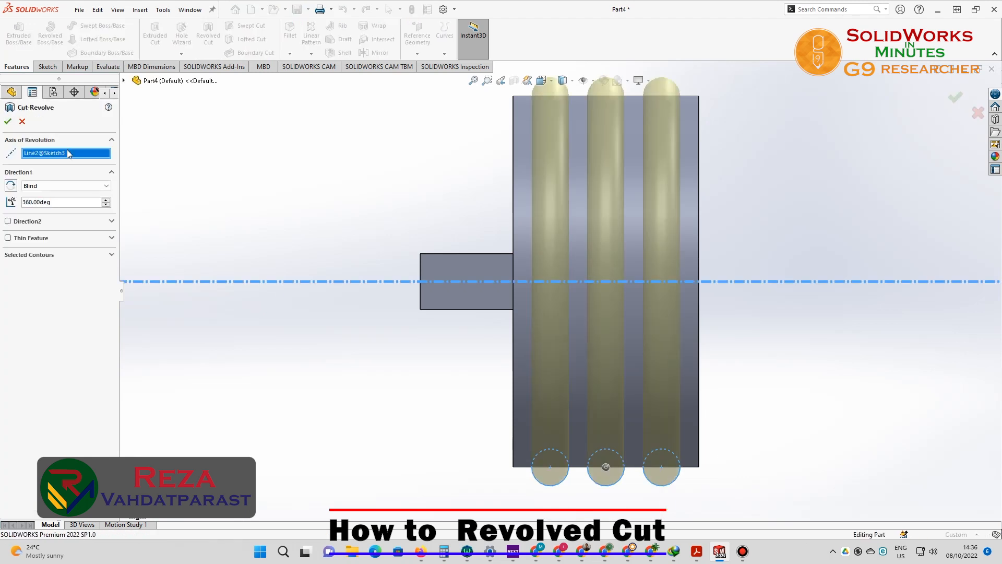
{"action": "key", "text": "Delete"}
{"action": "mouse_move", "coordinate": [230, 315]}
{"action": "middle_mouse_down"}
{"action": "mouse_move", "coordinate": [308, 268]}
{"action": "mouse_move", "coordinate": [293, 168]}
{"action": "mouse_move", "coordinate": [232, 278]}
{"action": "mouse_move", "coordinate": [234, 295]}
{"action": "middle_mouse_up"}
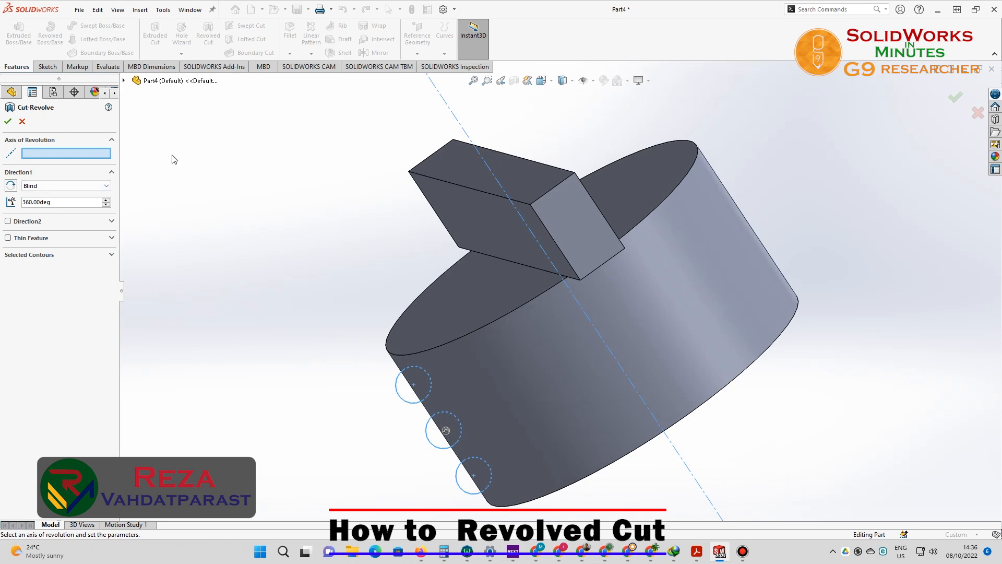
{"action": "left_click", "coordinate": [464, 130]}
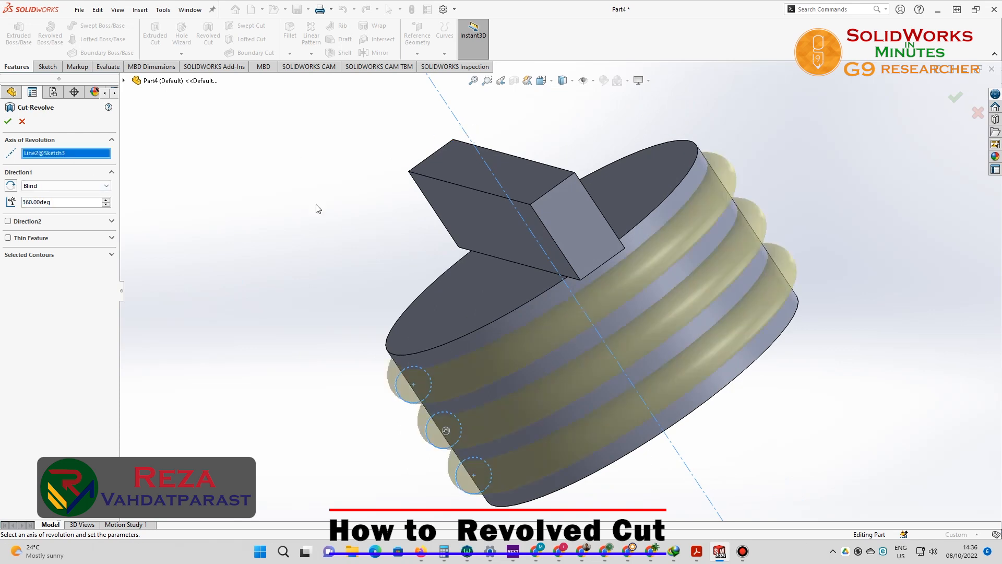
{"action": "left_click", "coordinate": [9, 123]}
- Examine the three revolved grooves around the cylinder from several sides
{"action": "middle_click_drag", "start_coordinate": [265, 244], "coordinate": [313, 313]}
{"action": "scroll", "coordinate": [430, 336], "scroll_direction": "down", "scroll_amount": 5}
{"action": "middle_click_drag", "start_coordinate": [421, 312], "coordinate": [457, 300]}
{"action": "scroll", "coordinate": [436, 318], "scroll_direction": "up", "scroll_amount": 1}
{"action": "left_click", "coordinate": [369, 286]}
{"action": "mouse_move", "coordinate": [368, 286]}
{"action": "middle_mouse_down"}
{"action": "mouse_move", "coordinate": [412, 256]}
{"action": "mouse_move", "coordinate": [358, 295]}
{"action": "mouse_move", "coordinate": [529, 235]}
{"action": "middle_mouse_up"}
{"action": "scroll", "coordinate": [529, 235], "scroll_direction": "up", "scroll_amount": 2}
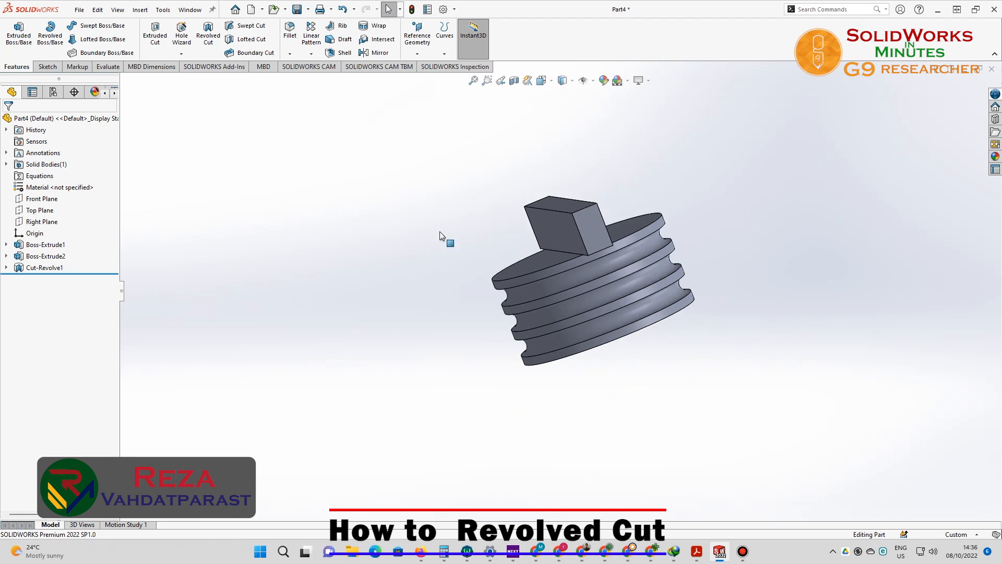
- Edit the revolved cut and set its Direction 1 angle to 240°
{"action": "right_click", "coordinate": [48, 267]}
{"action": "left_click", "coordinate": [57, 239]}
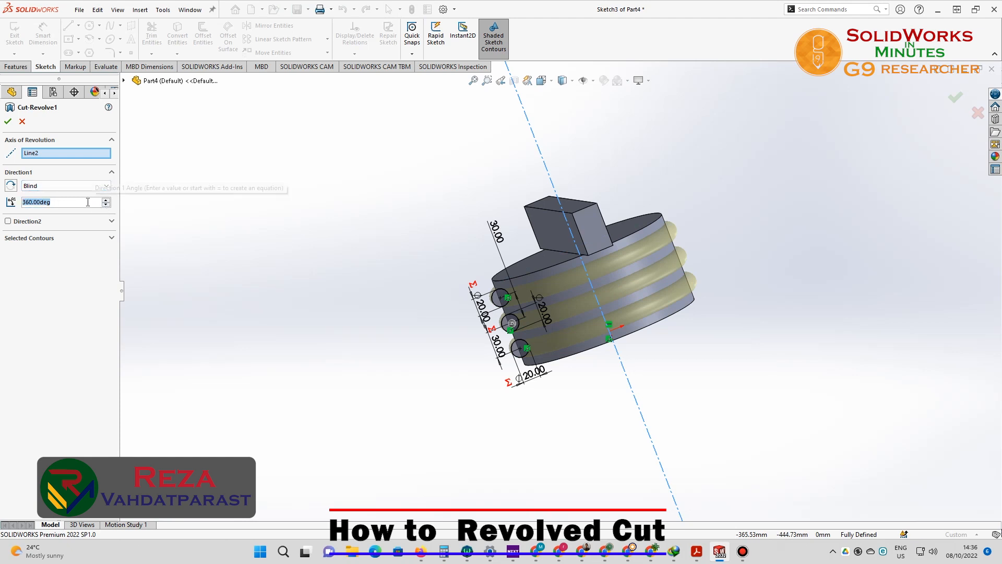
{"action": "type", "text": "240"}
{"action": "key", "text": "Return"}
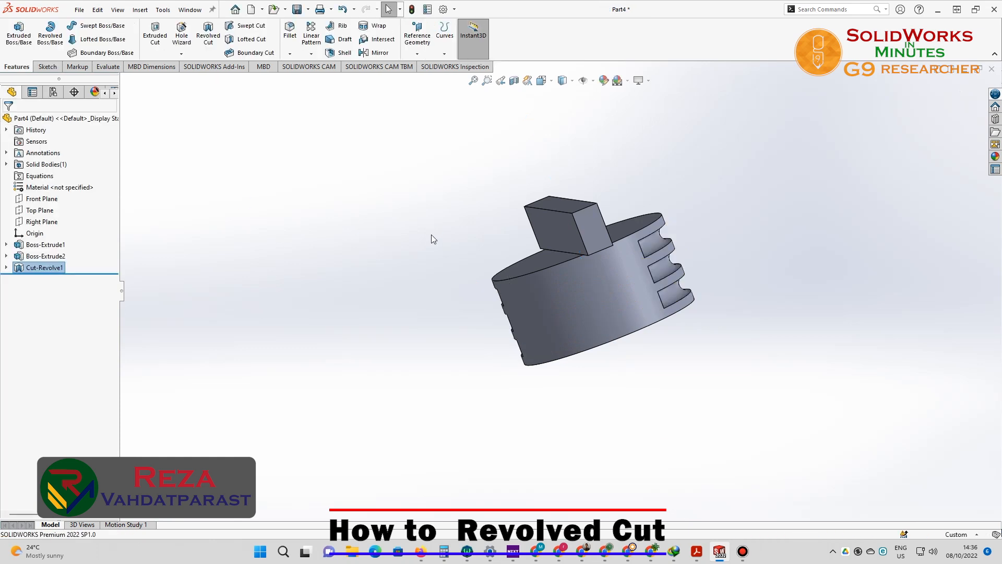
- Change the revolved cut's end condition to Up To Vertex, ending at a lower corner of the bar's end face
{"action": "middle_click_drag", "start_coordinate": [428, 248], "coordinate": [548, 229]}
{"action": "right_click", "coordinate": [27, 267]}
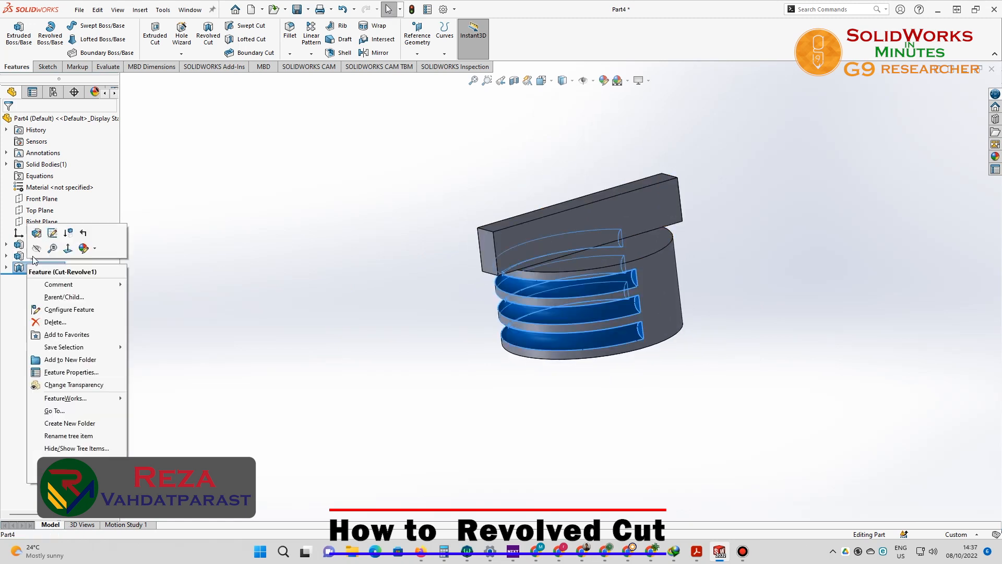
{"action": "left_click", "coordinate": [36, 233]}
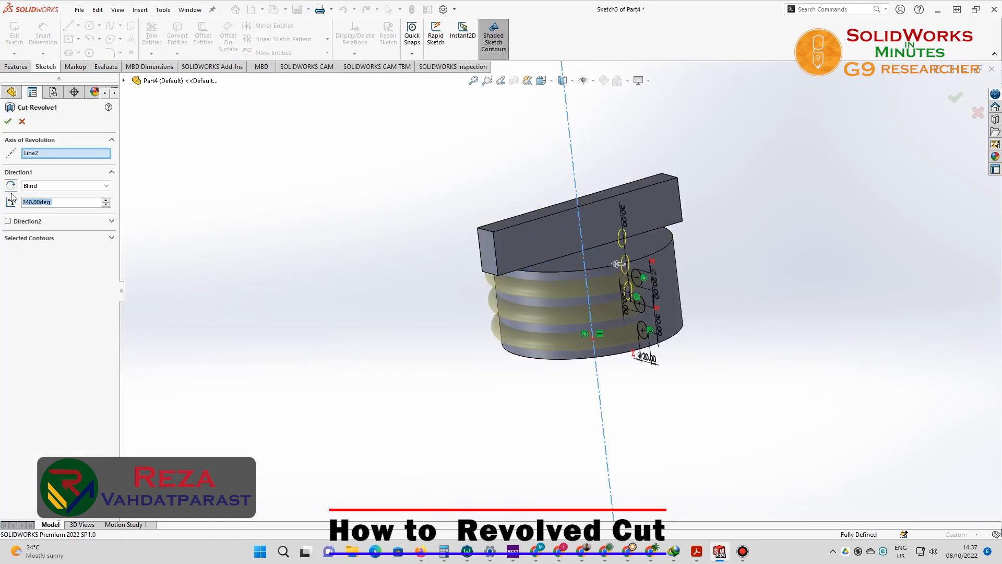
{"action": "left_click", "coordinate": [65, 186]}
{"action": "left_click", "coordinate": [47, 197]}
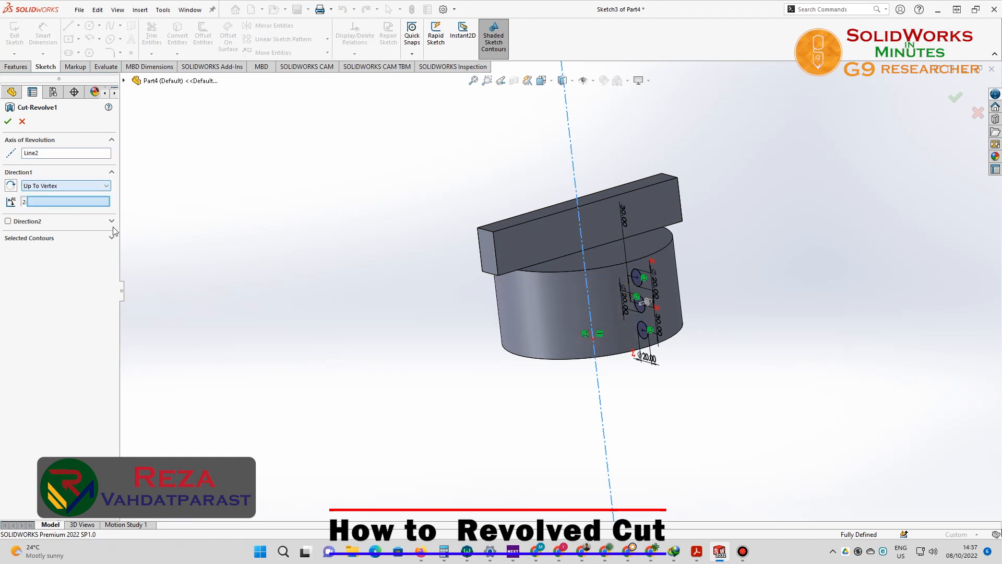
{"action": "left_click", "coordinate": [499, 275]}
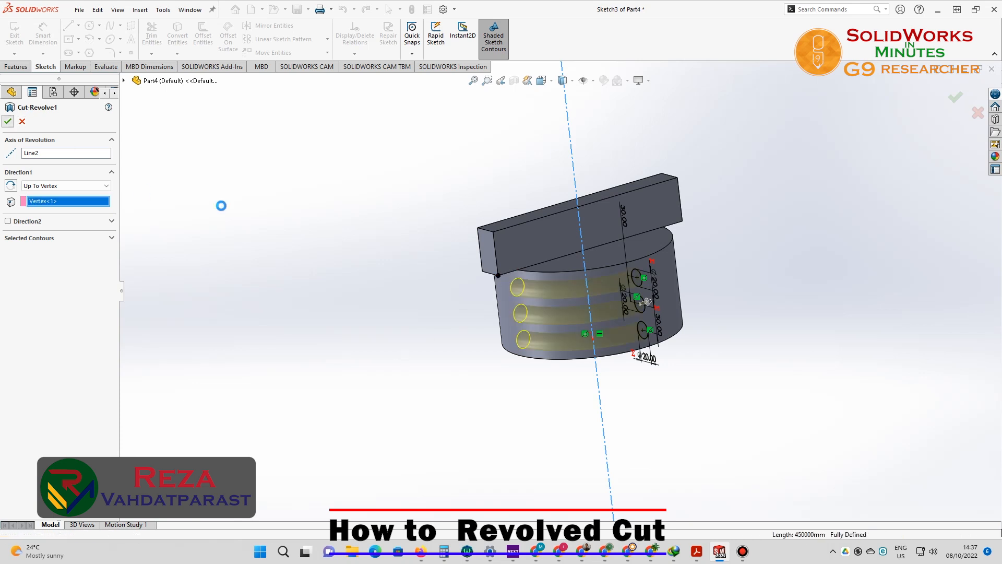
{"action": "middle_click_drag", "start_coordinate": [316, 222], "coordinate": [349, 249]}
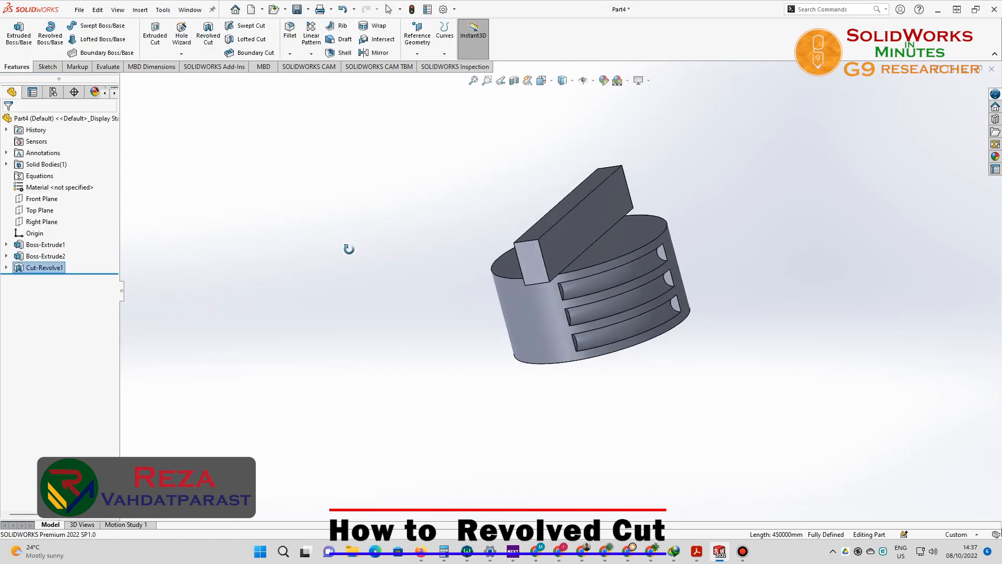
- Edit the revolved cut again and replace its end vertex with the other lower corner of the same bar end
{"action": "right_click", "coordinate": [36, 267]}
{"action": "left_click", "coordinate": [45, 237]}
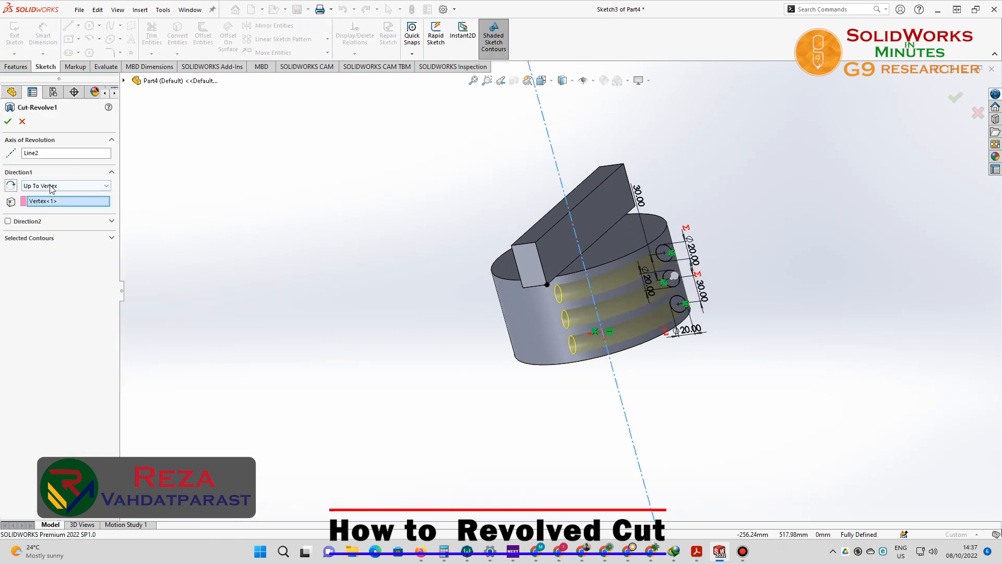
{"action": "right_click", "coordinate": [58, 205]}
{"action": "left_click", "coordinate": [78, 209]}
{"action": "middle_click_drag", "start_coordinate": [410, 265], "coordinate": [474, 259]}
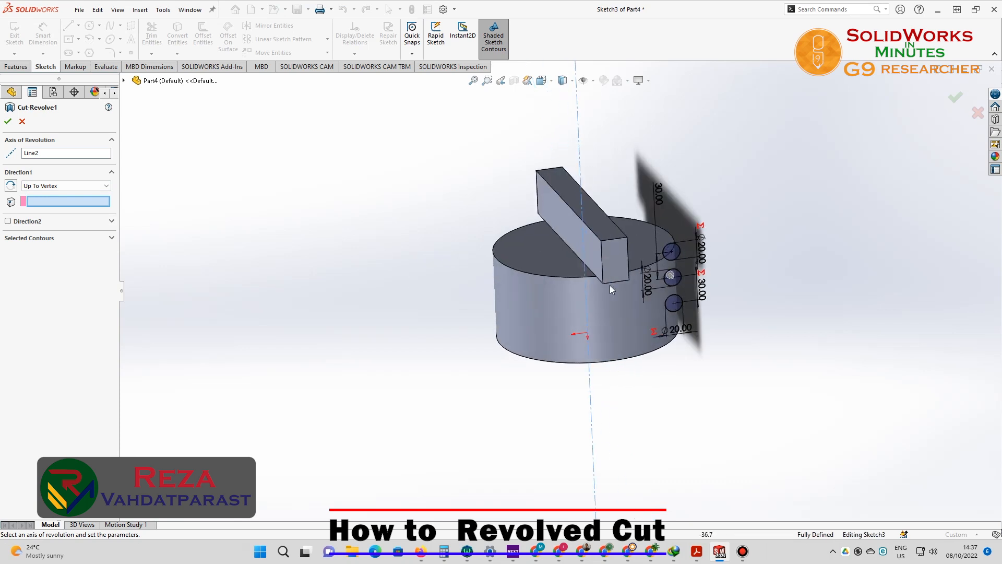
{"action": "left_click", "coordinate": [598, 288]}
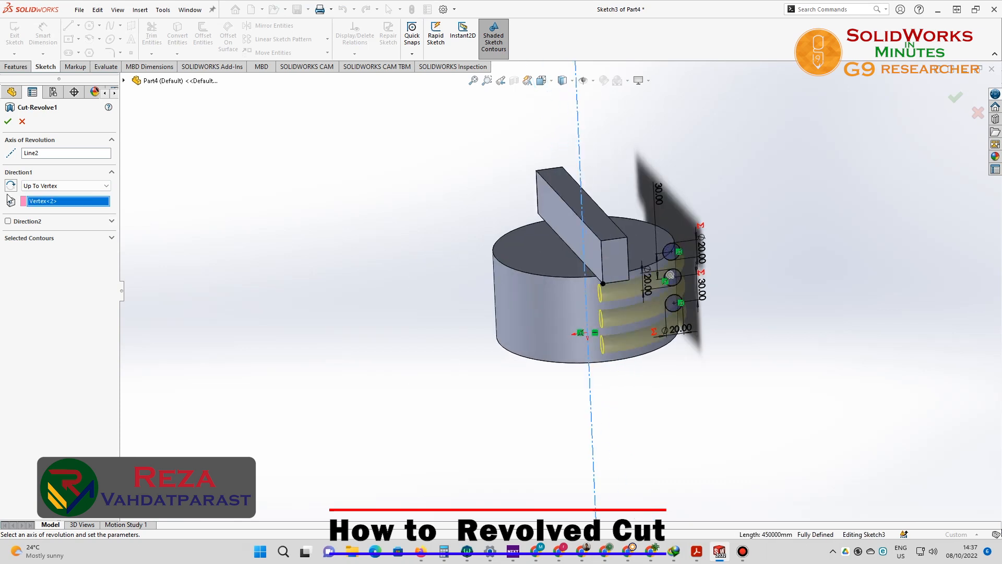
- Replace the end vertex with a lower corner at the bar's opposite end and accept the revolved cut
{"action": "right_click", "coordinate": [46, 203]}
{"action": "left_click", "coordinate": [107, 207]}
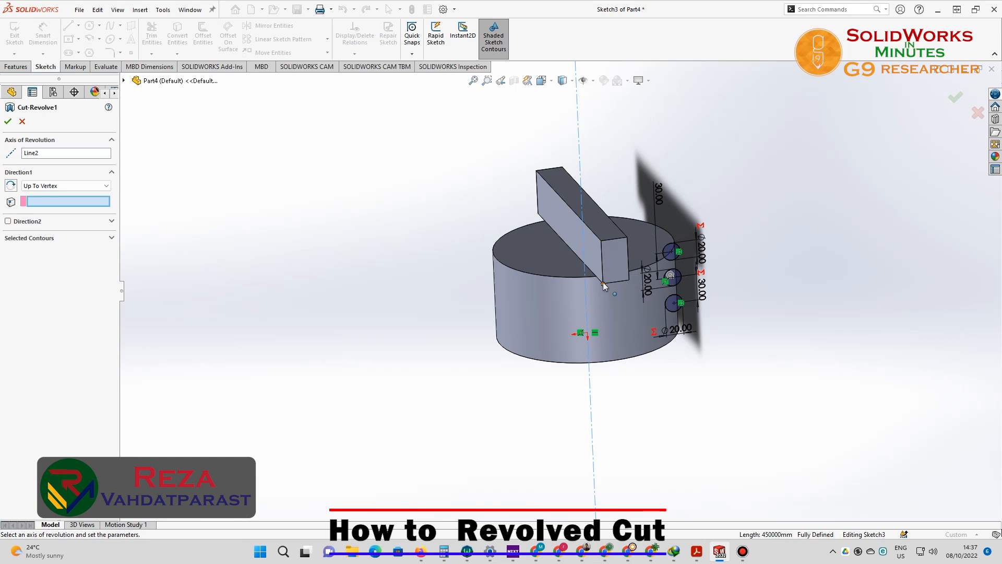
{"action": "left_click", "coordinate": [533, 216]}
{"action": "middle_click_drag", "start_coordinate": [494, 217], "coordinate": [532, 292]}
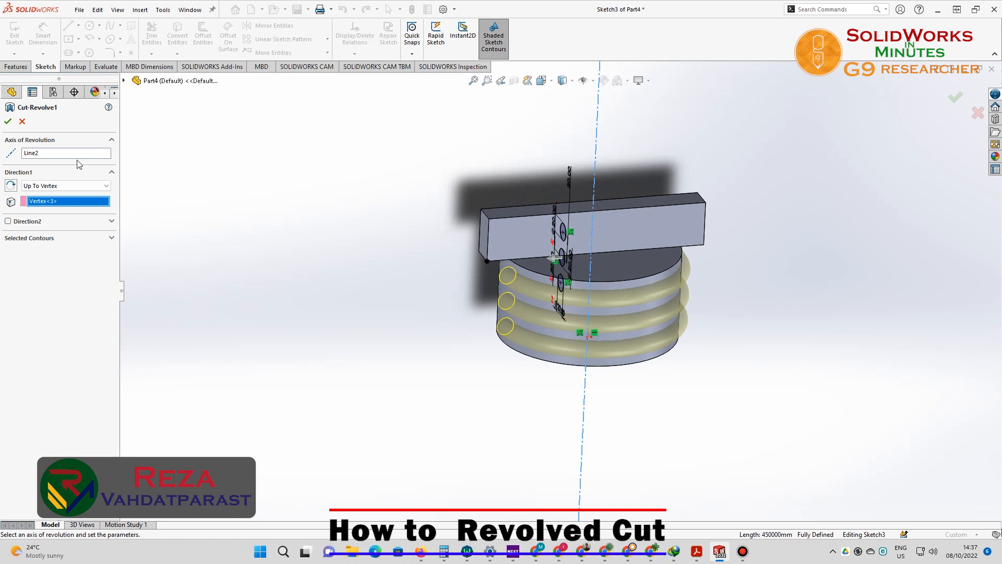
{"action": "left_click", "coordinate": [8, 121]}
- Try to end the revolved cut Up To Surface at the bar's long side face, including with the direction reversed
{"action": "middle_click_drag", "start_coordinate": [697, 272], "coordinate": [587, 365]}
{"action": "right_click", "coordinate": [56, 272]}
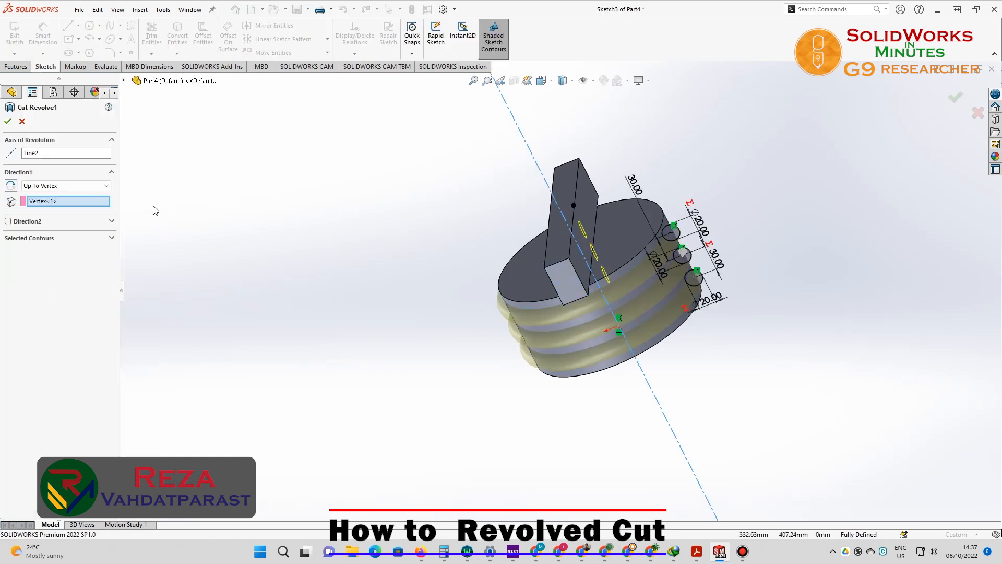
{"action": "left_click", "coordinate": [72, 187]}
{"action": "left_click", "coordinate": [60, 209]}
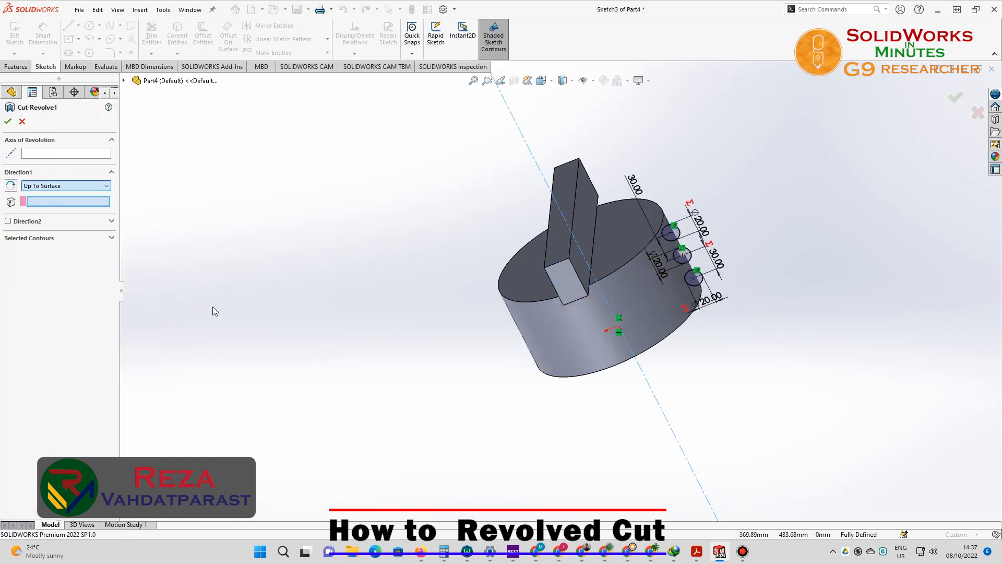
{"action": "middle_click_drag", "start_coordinate": [300, 296], "coordinate": [243, 319]}
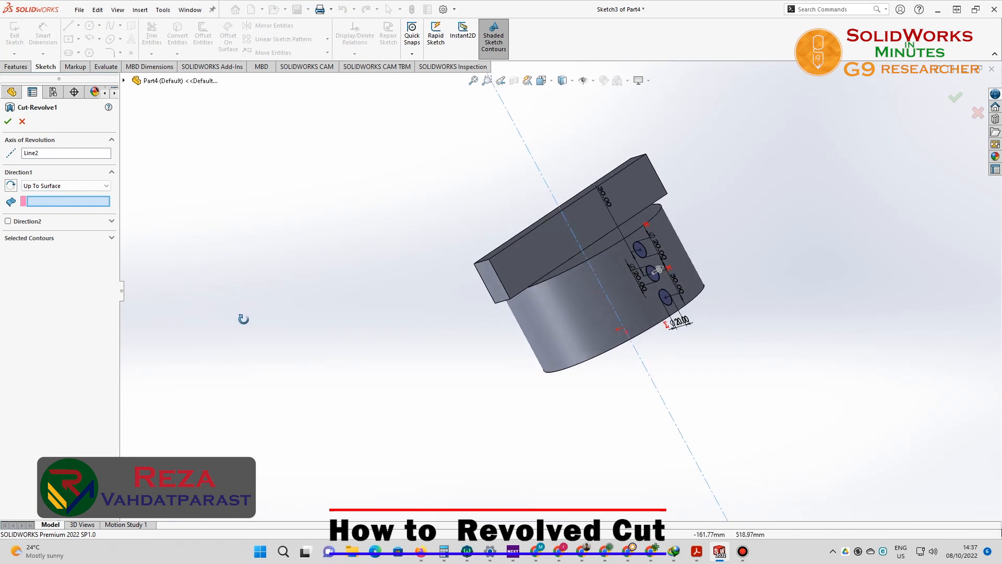
{"action": "left_click", "coordinate": [509, 274]}
{"action": "middle_click_drag", "start_coordinate": [369, 344], "coordinate": [358, 385]}
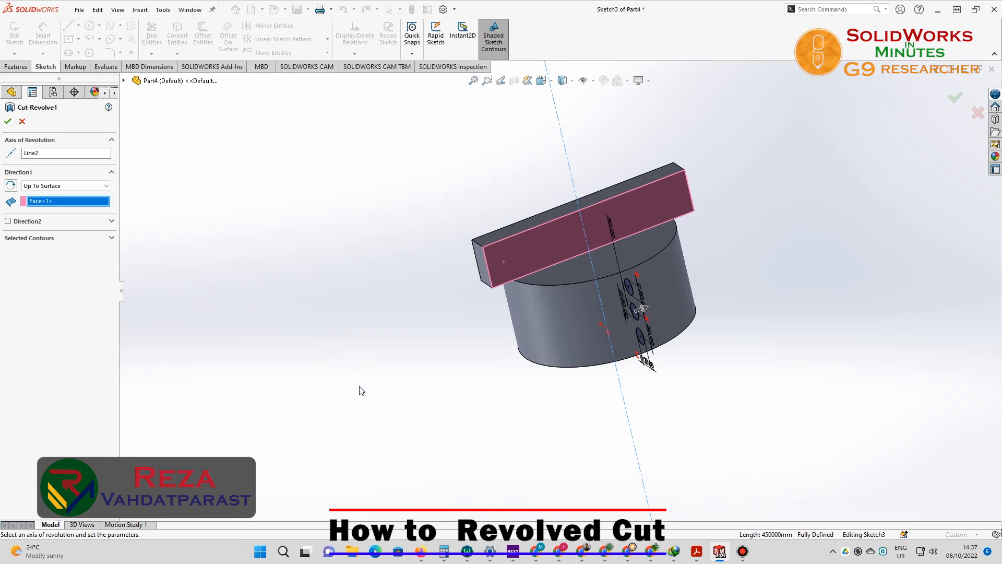
{"action": "middle_click_drag", "start_coordinate": [290, 293], "coordinate": [225, 408]}
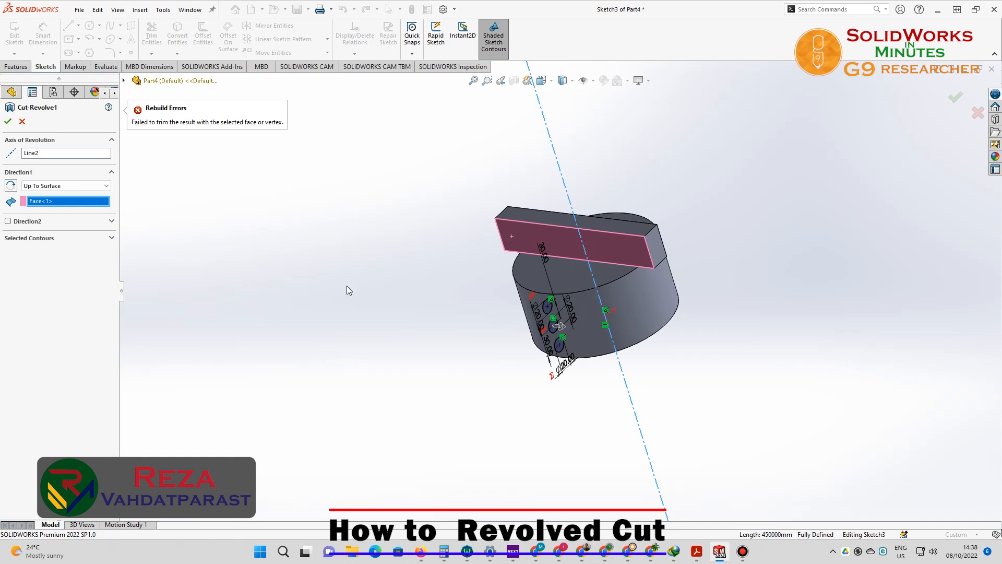
{"action": "left_click", "coordinate": [62, 187]}
{"action": "left_click", "coordinate": [59, 208]}
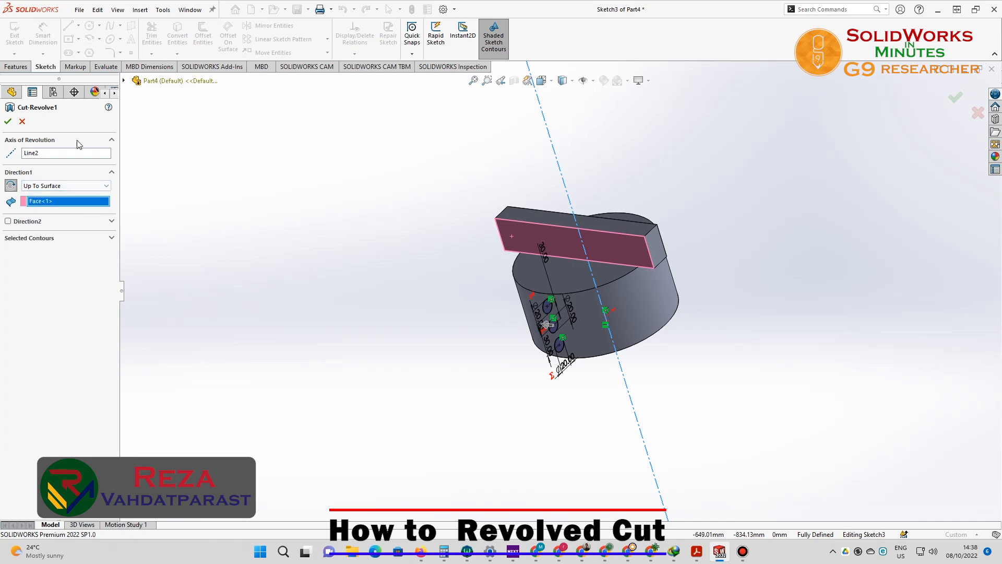
- Replace the bar face with the Top Plane as the cut's end surface and reverse the revolve direction
{"action": "right_click", "coordinate": [88, 202]}
{"action": "left_click", "coordinate": [113, 221]}
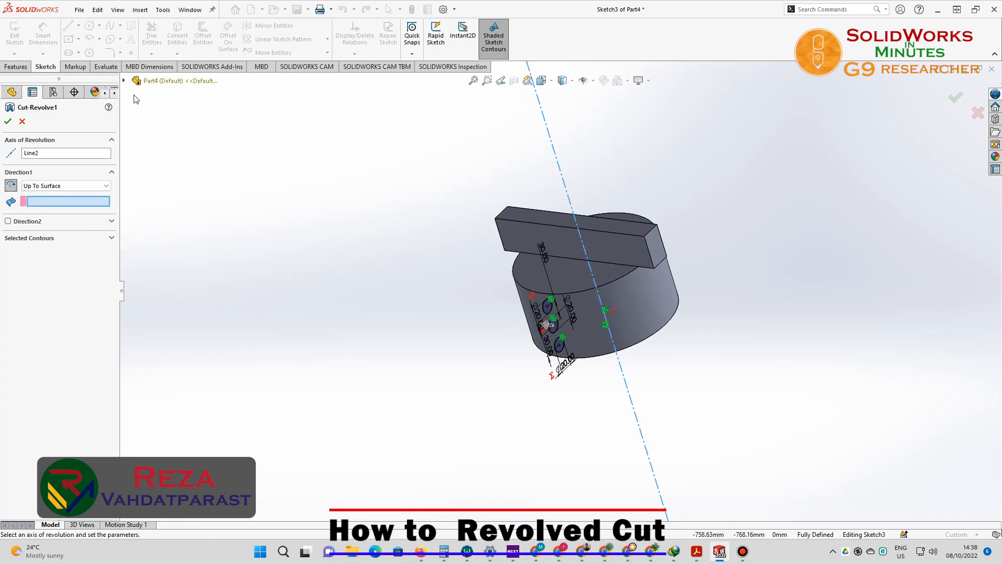
{"action": "left_click", "coordinate": [125, 80]}
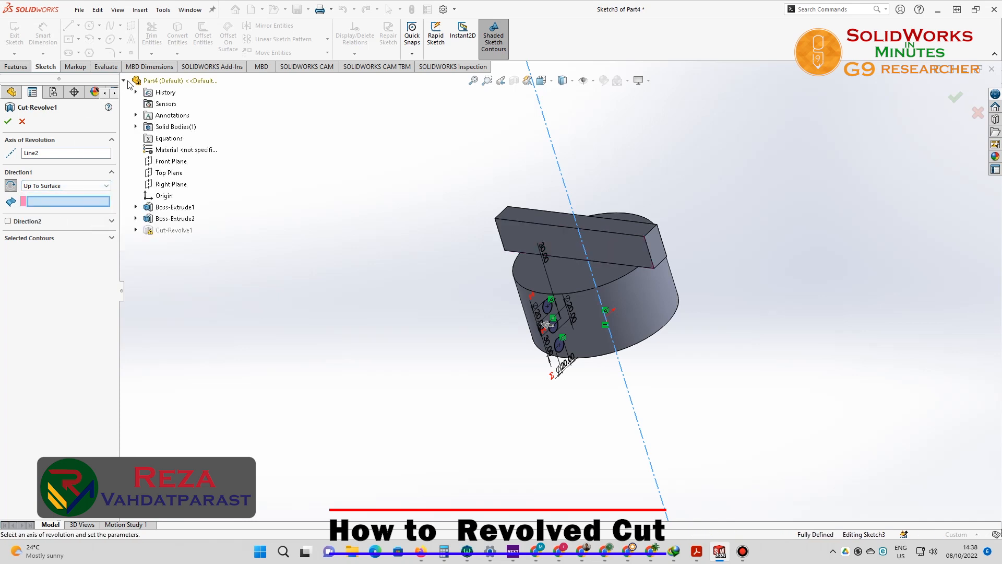
{"action": "left_click", "coordinate": [173, 174]}
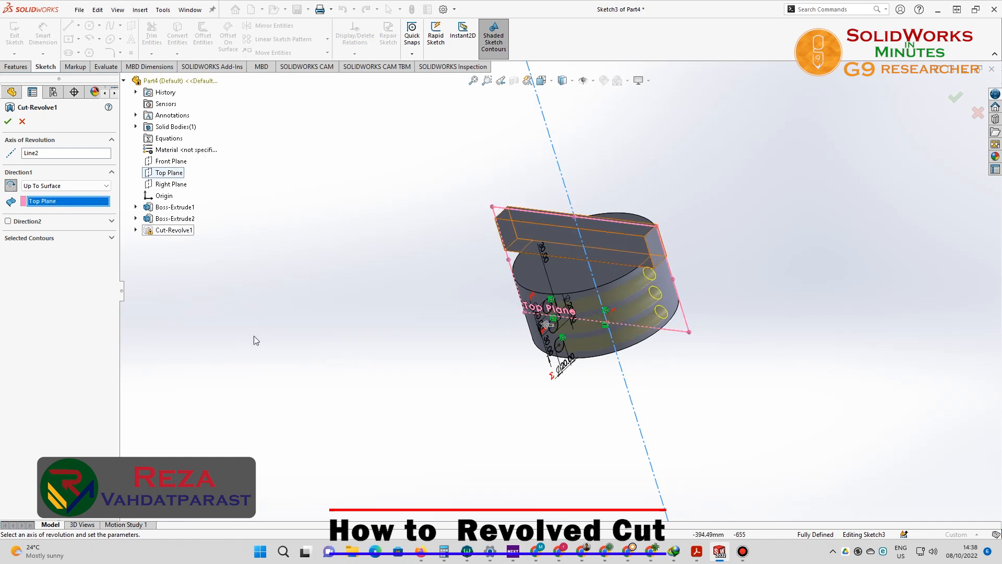
{"action": "scroll", "coordinate": [628, 330], "scroll_direction": "down", "scroll_amount": 3}
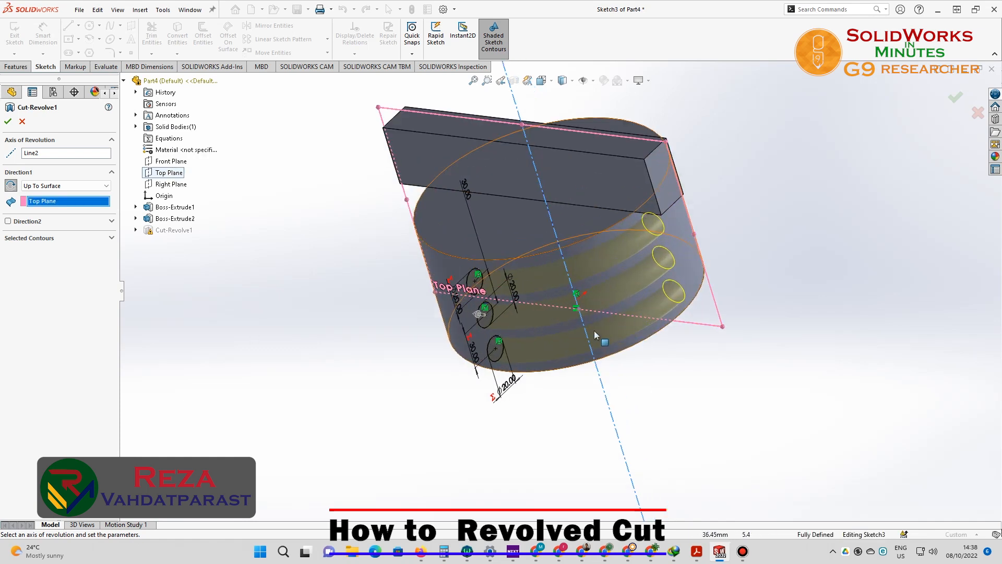
{"action": "left_click", "coordinate": [12, 190]}
{"action": "middle_click_drag", "start_coordinate": [368, 314], "coordinate": [412, 309]}
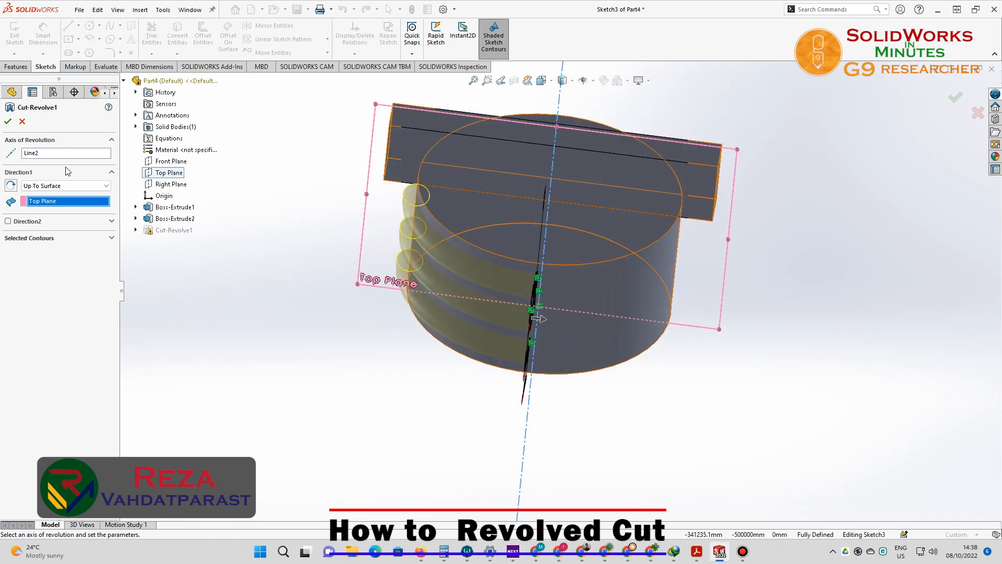
- Accept the revolved cut ending at the Top Plane and view the part straight on from the bar's end
{"action": "left_click", "coordinate": [8, 122]}
{"action": "middle_click_drag", "start_coordinate": [357, 320], "coordinate": [462, 331]}
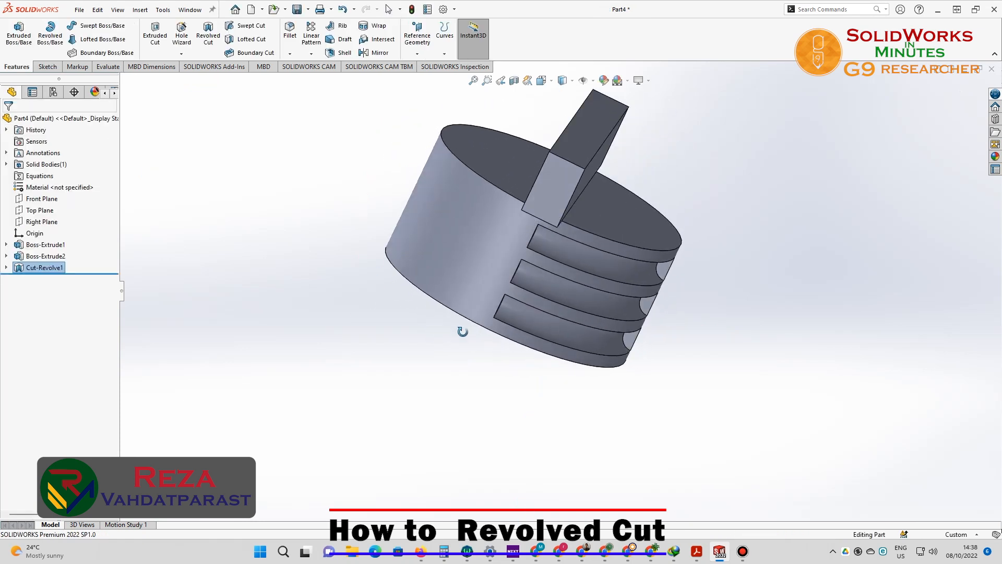
{"action": "key", "text": "space"}
{"action": "left_click", "coordinate": [405, 295]}
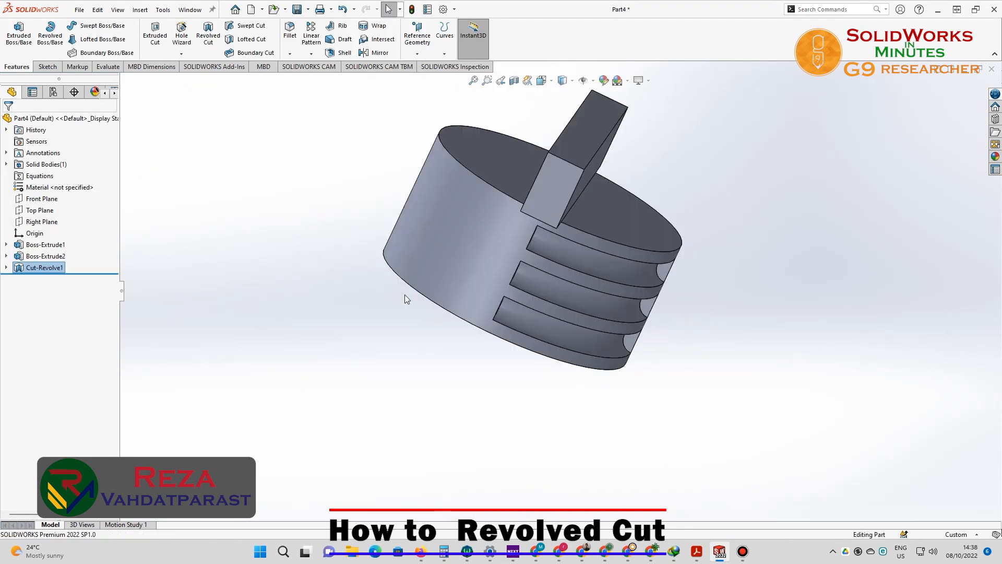
- Edit the revolved cut so that it ends Offset From Surface, with the Top Plane as the reference and a 10 mm offset
{"action": "right_click", "coordinate": [59, 270]}
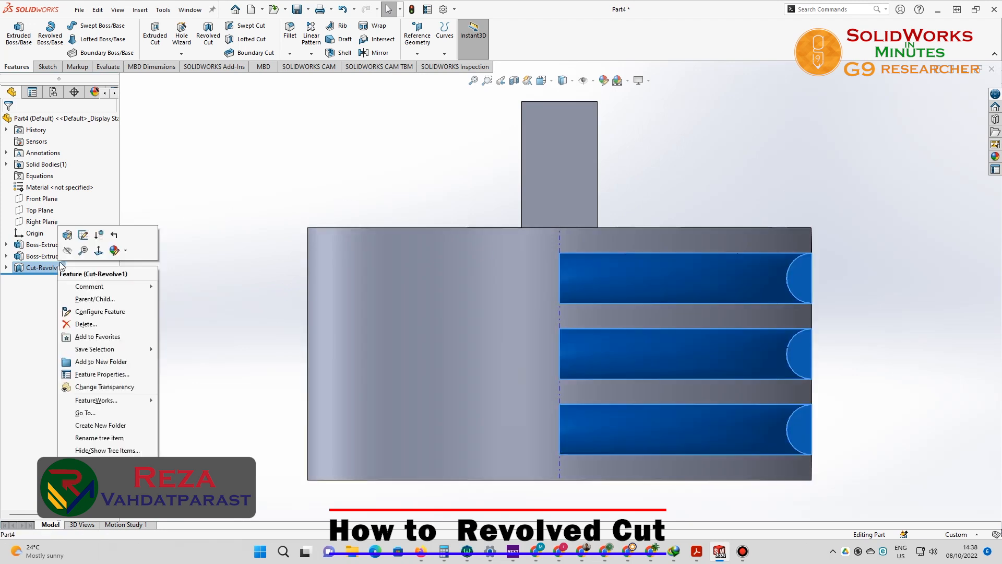
{"action": "left_click", "coordinate": [67, 236]}
{"action": "left_click", "coordinate": [80, 187]}
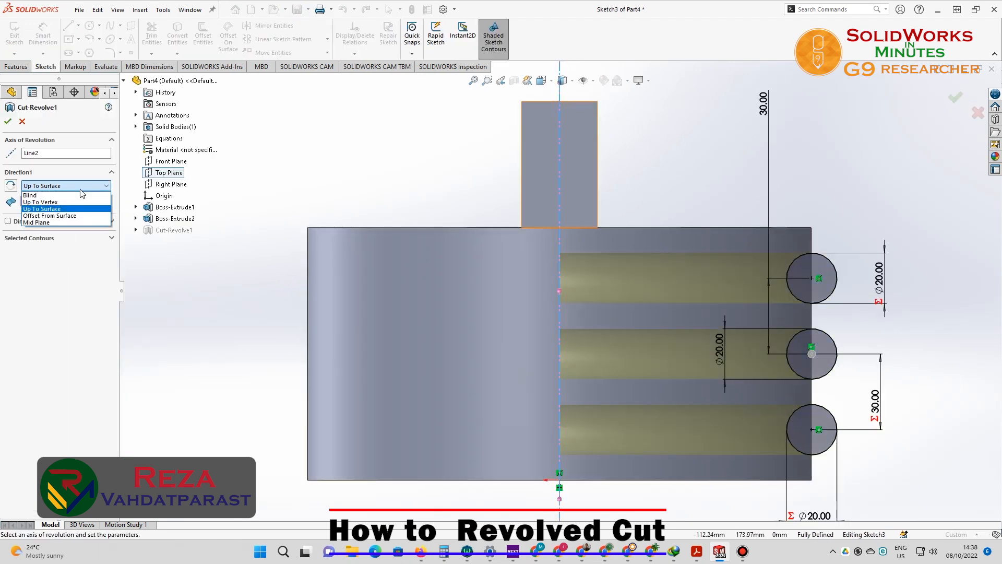
{"action": "left_click", "coordinate": [47, 215]}
{"action": "left_click", "coordinate": [172, 174]}
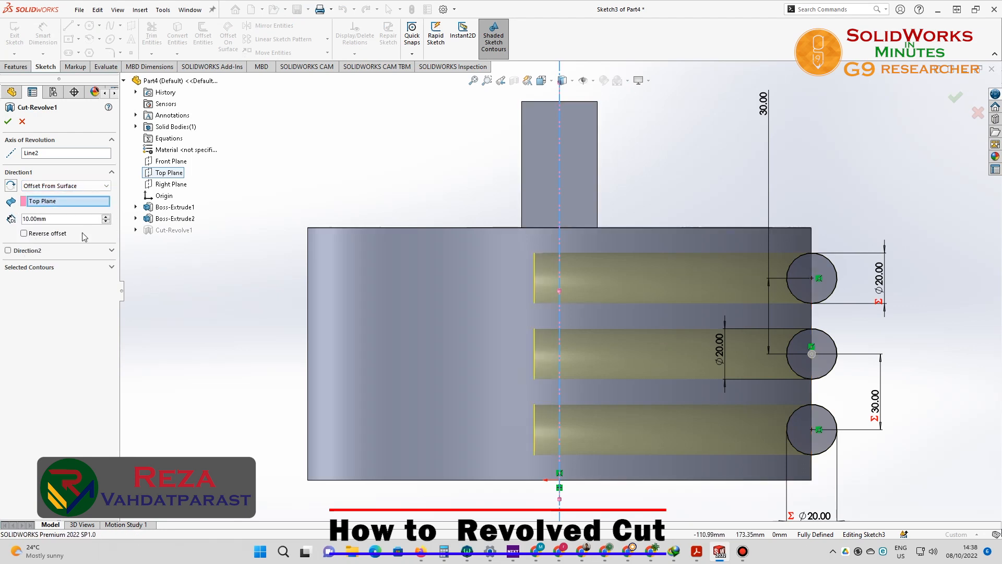
- Try the offset on the reverse side of the Top Plane, set it to 20 mm, and turn the reversed offset back off
{"action": "left_click", "coordinate": [24, 234]}
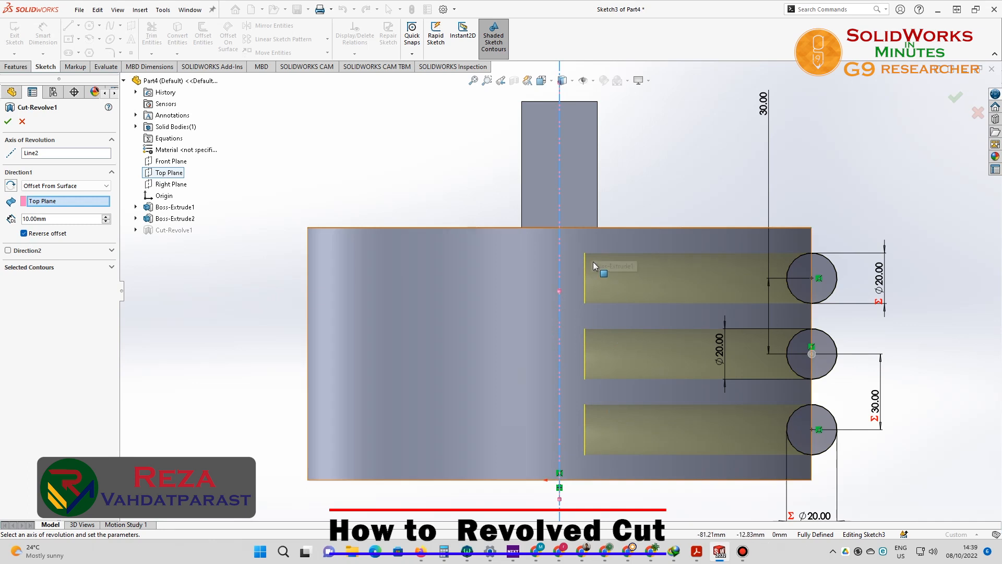
{"action": "left_click", "coordinate": [106, 218]}
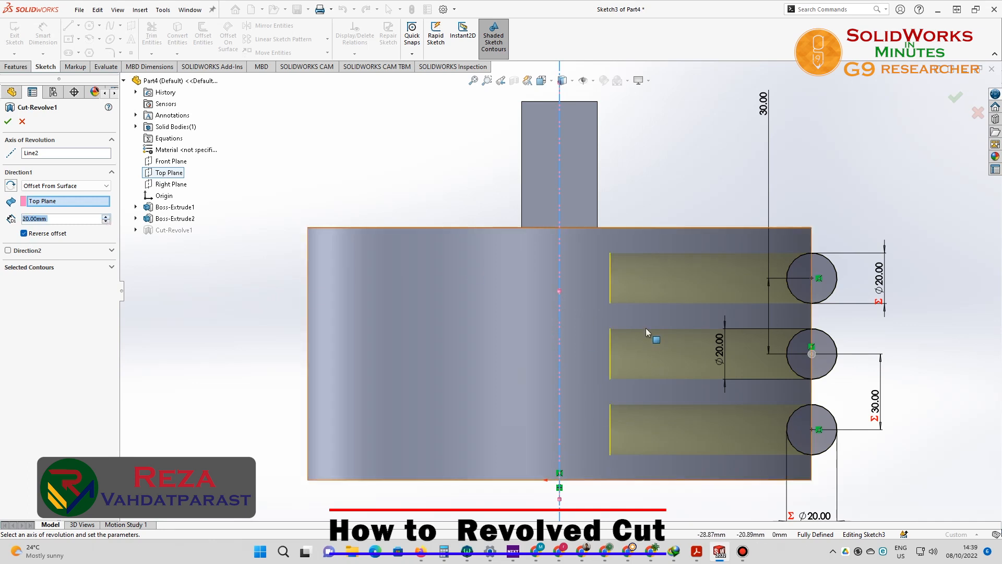
{"action": "left_click", "coordinate": [24, 233]}
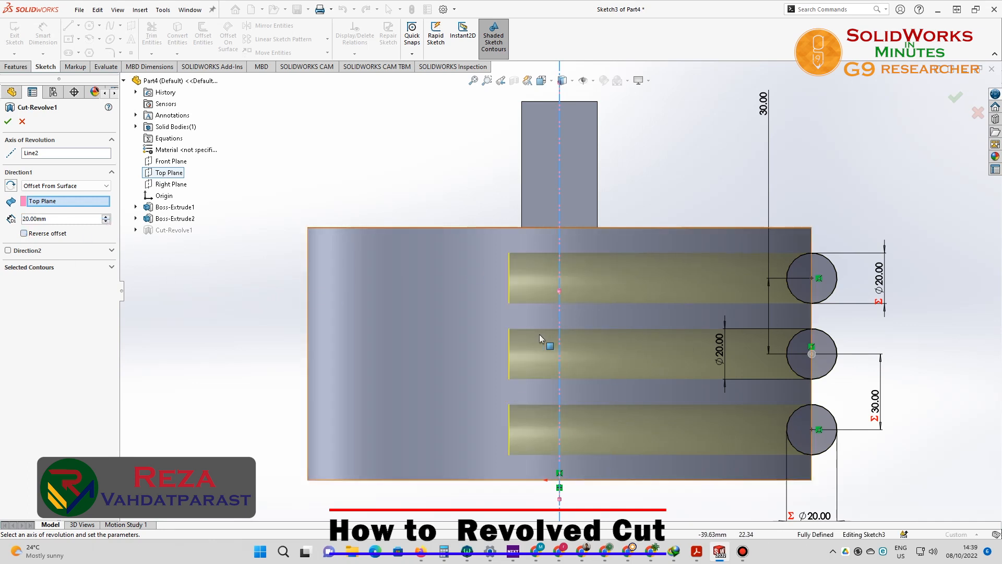
{"action": "scroll", "coordinate": [556, 352], "scroll_direction": "up", "scroll_amount": 2}
{"action": "middle_click_drag", "start_coordinate": [776, 431], "coordinate": [481, 337]}
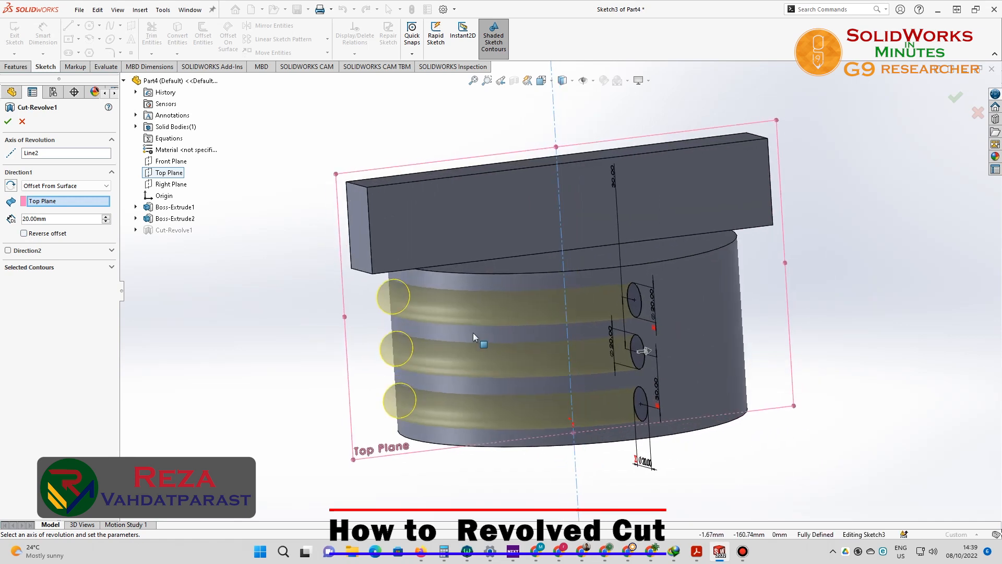
- Add a second direction to the revolved cut, ending Up To Vertex at a lower corner of the bar's end, and accept the cut
{"action": "left_click", "coordinate": [9, 251]}
{"action": "left_click", "coordinate": [59, 264]}
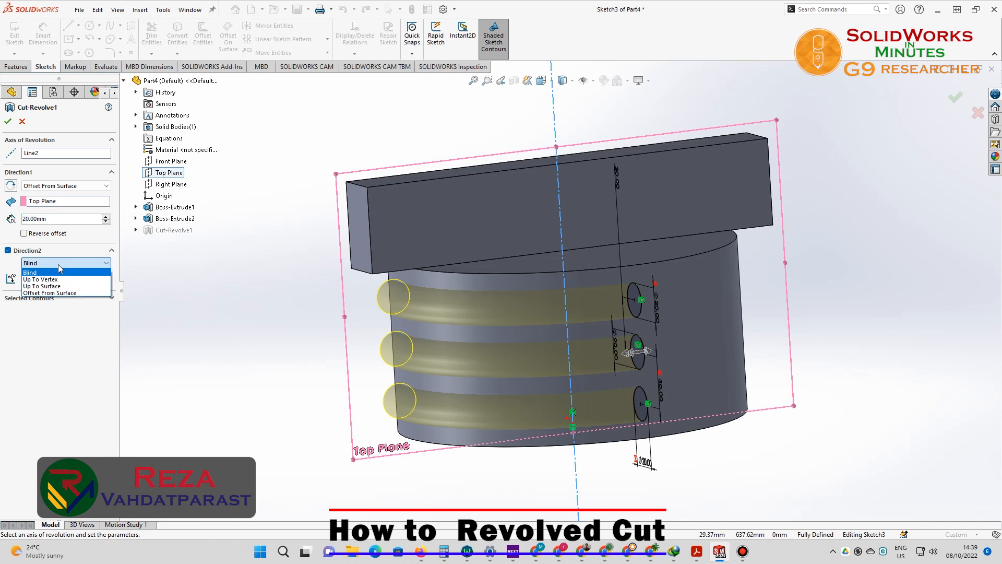
{"action": "left_click", "coordinate": [42, 280]}
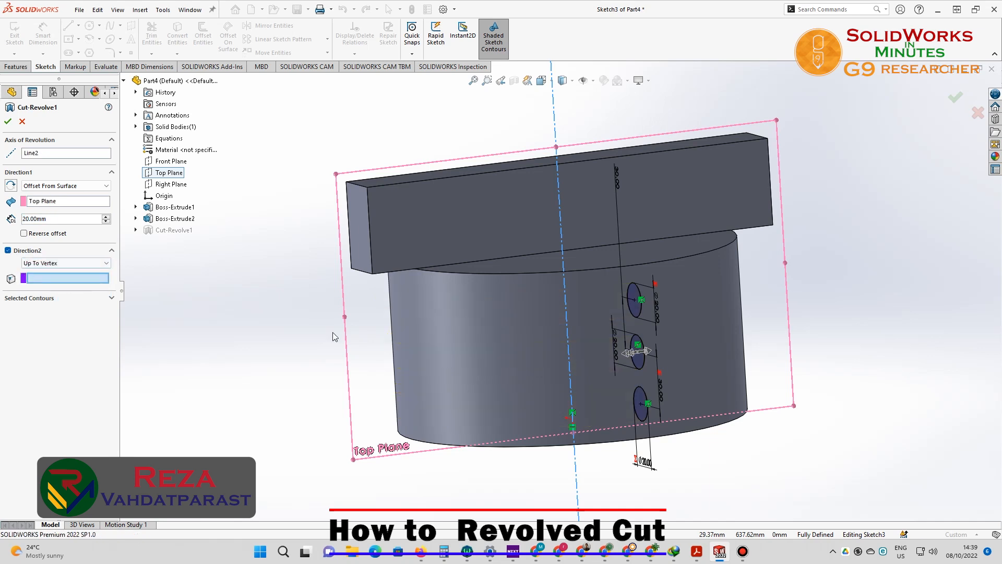
{"action": "middle_click_drag", "start_coordinate": [759, 308], "coordinate": [723, 288]}
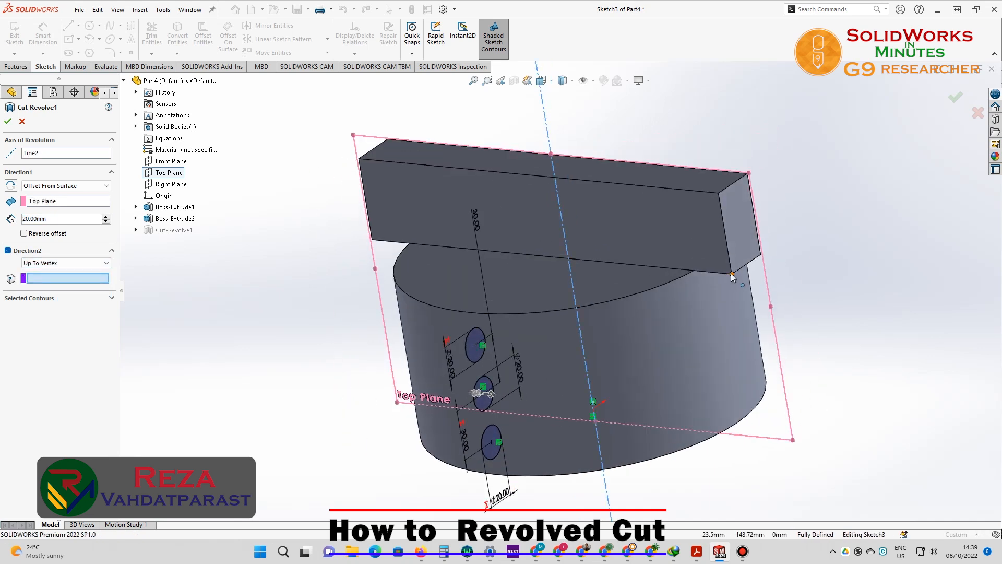
{"action": "left_click", "coordinate": [732, 275]}
{"action": "mouse_move", "coordinate": [228, 320]}
{"action": "middle_mouse_down"}
{"action": "mouse_move", "coordinate": [293, 280]}
{"action": "mouse_move", "coordinate": [384, 303]}
{"action": "mouse_move", "coordinate": [271, 264]}
{"action": "mouse_move", "coordinate": [152, 317]}
{"action": "mouse_move", "coordinate": [159, 345]}
{"action": "middle_mouse_up"}
{"action": "left_click", "coordinate": [8, 122]}
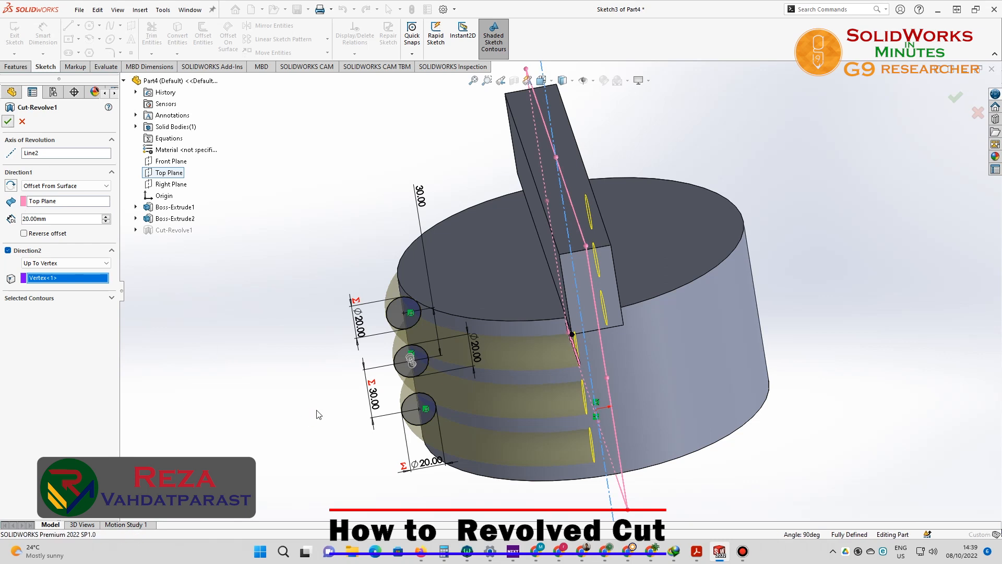
{"action": "middle_click_drag", "start_coordinate": [306, 322], "coordinate": [454, 156]}
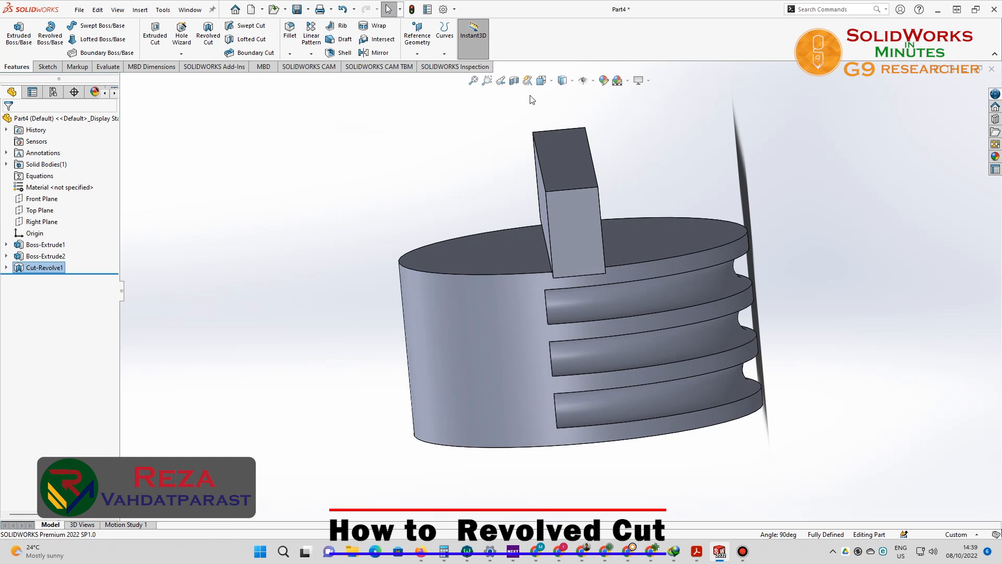
{"action": "left_click", "coordinate": [541, 80]}
{"action": "left_click", "coordinate": [471, 292]}
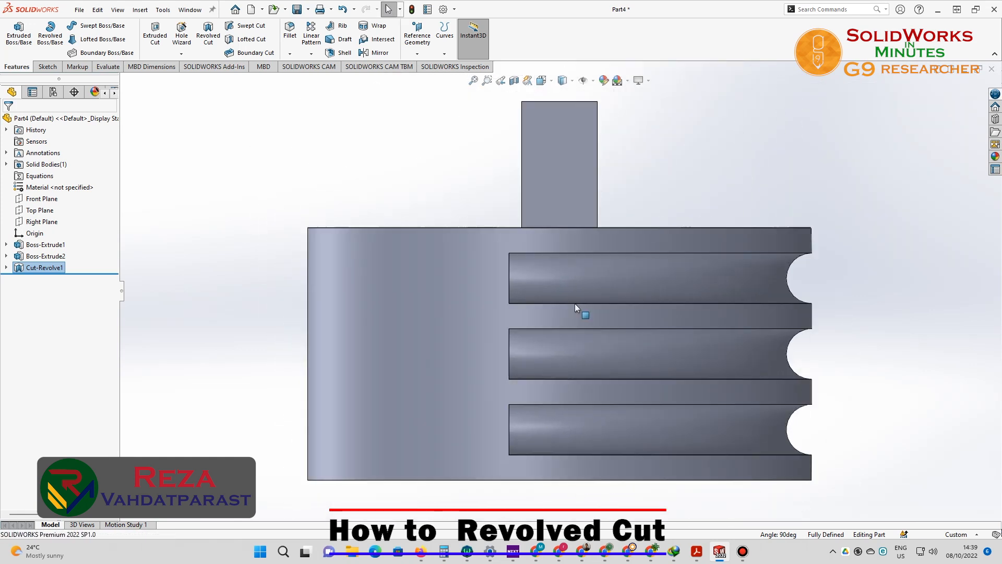
{"action": "middle_click_drag", "start_coordinate": [340, 284], "coordinate": [299, 430]}
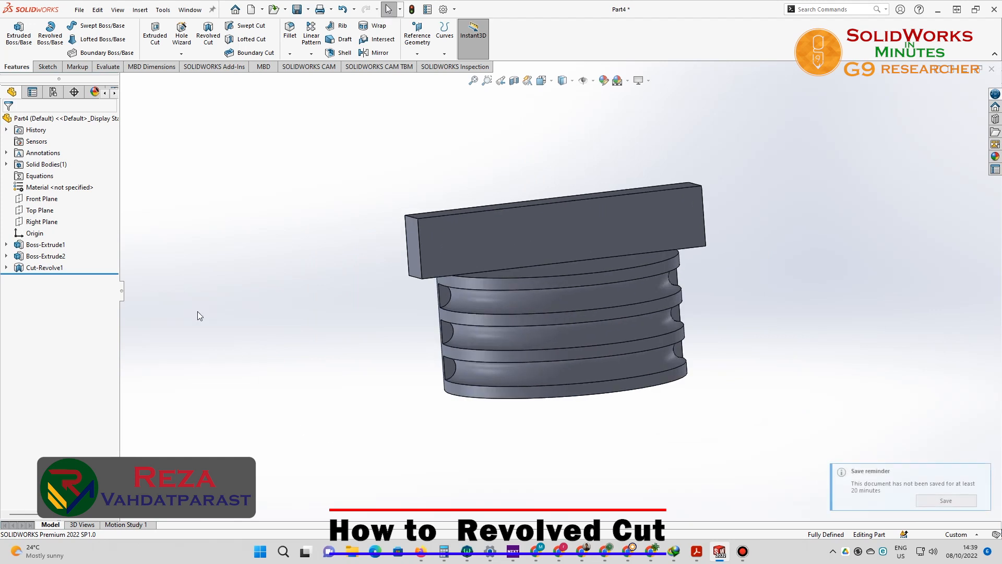
- Edit the revolved cut again and make it a Mid Plane revolve with an angle of 25 degrees
{"action": "right_click", "coordinate": [41, 268]}
{"action": "left_click", "coordinate": [46, 238]}
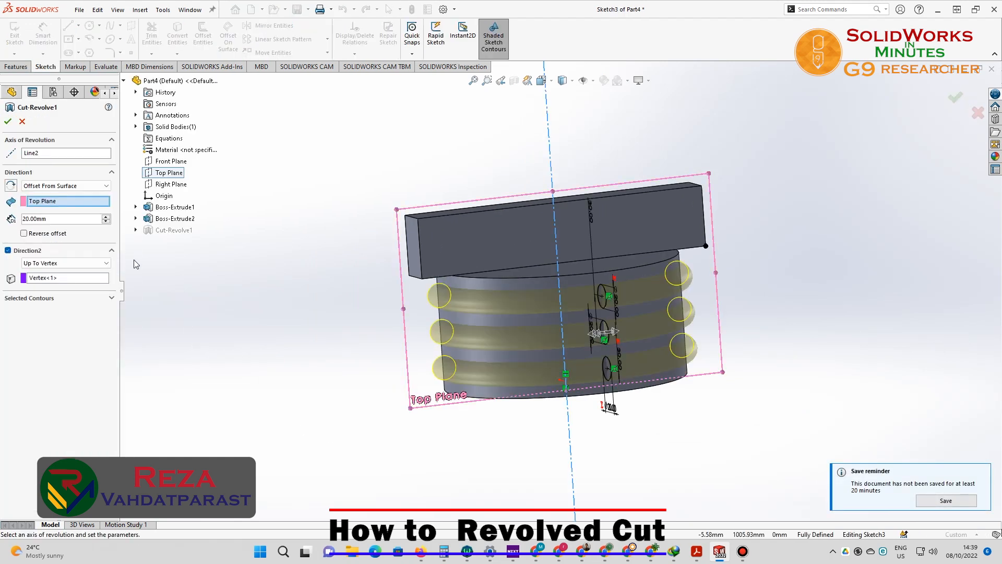
{"action": "left_click", "coordinate": [62, 187]}
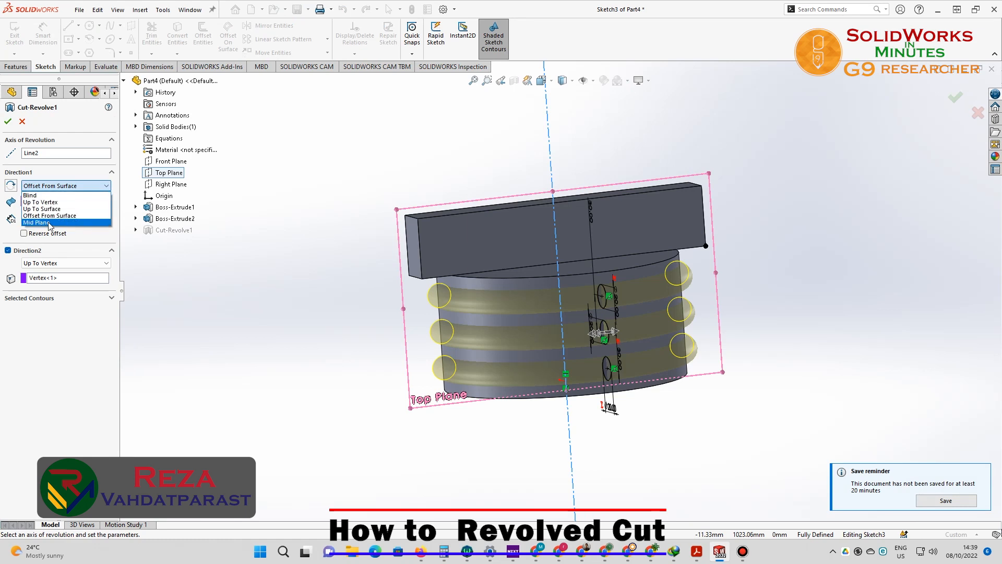
{"action": "left_click", "coordinate": [50, 223]}
{"action": "middle_click_drag", "start_coordinate": [279, 280], "coordinate": [237, 321]}
{"action": "left_click", "coordinate": [68, 203]}
{"action": "type", "text": "25"}
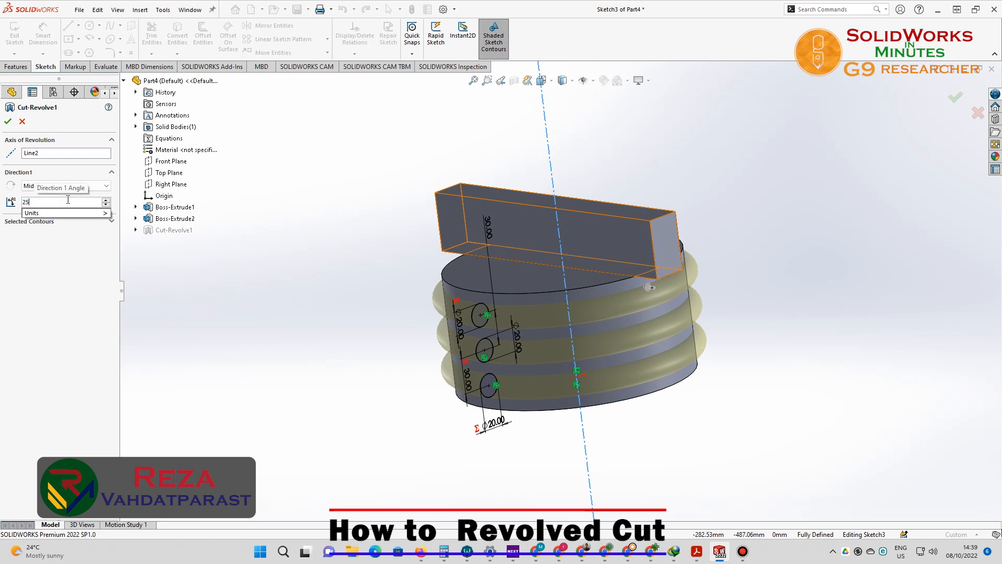
{"action": "key", "text": "Return"}
- Raise the Mid Plane revolve angle to 36 degrees while facing the circular profiles and accept the cut
{"action": "key", "text": "ctrl+5"}
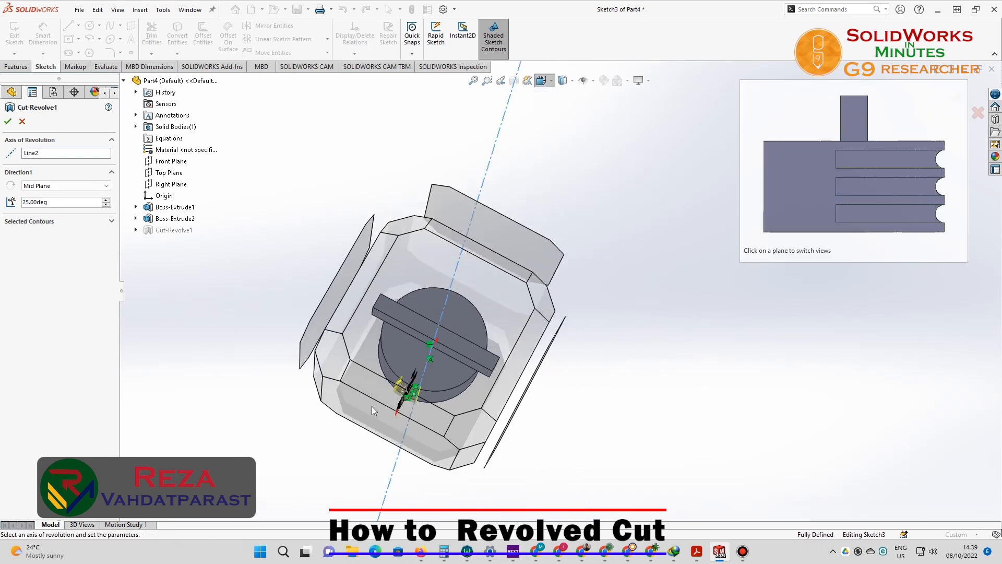
{"action": "key", "text": "ctrl+8"}
{"action": "left_click", "coordinate": [105, 200]}
{"action": "left_click", "coordinate": [105, 201]}
{"action": "left_click", "coordinate": [105, 200]}
{"action": "left_click", "coordinate": [8, 122]}
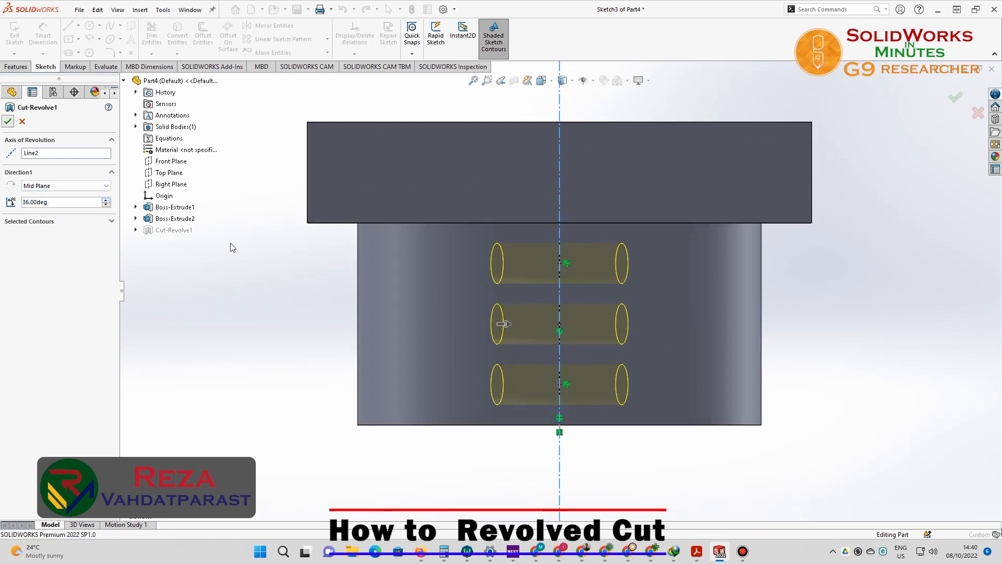
{"action": "middle_click_drag", "start_coordinate": [284, 275], "coordinate": [242, 375]}
{"action": "scroll", "coordinate": [241, 375], "scroll_direction": "up", "scroll_amount": 3}
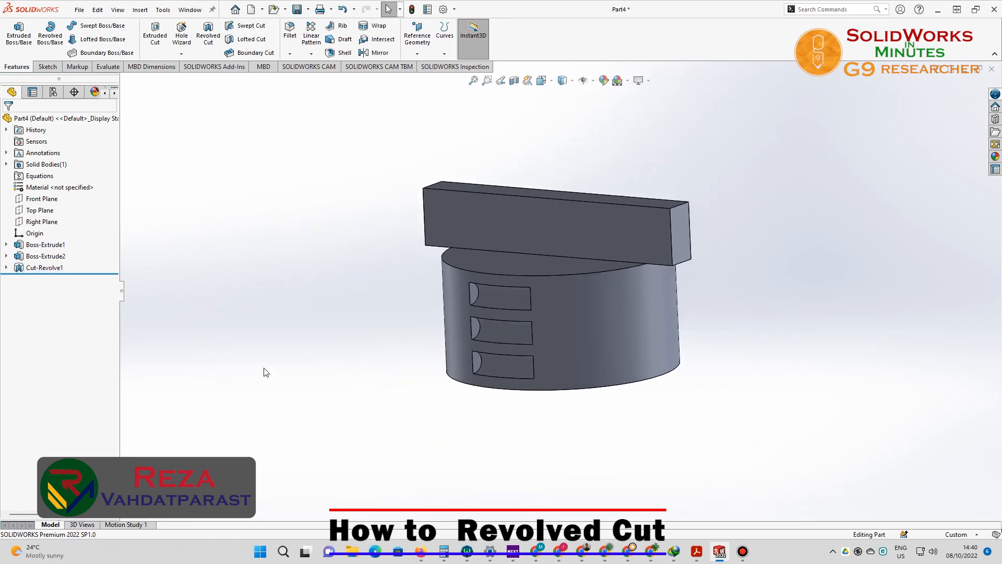
- Delete the revolved cut feature while keeping its sketch of three circles
{"action": "left_click", "coordinate": [54, 270]}
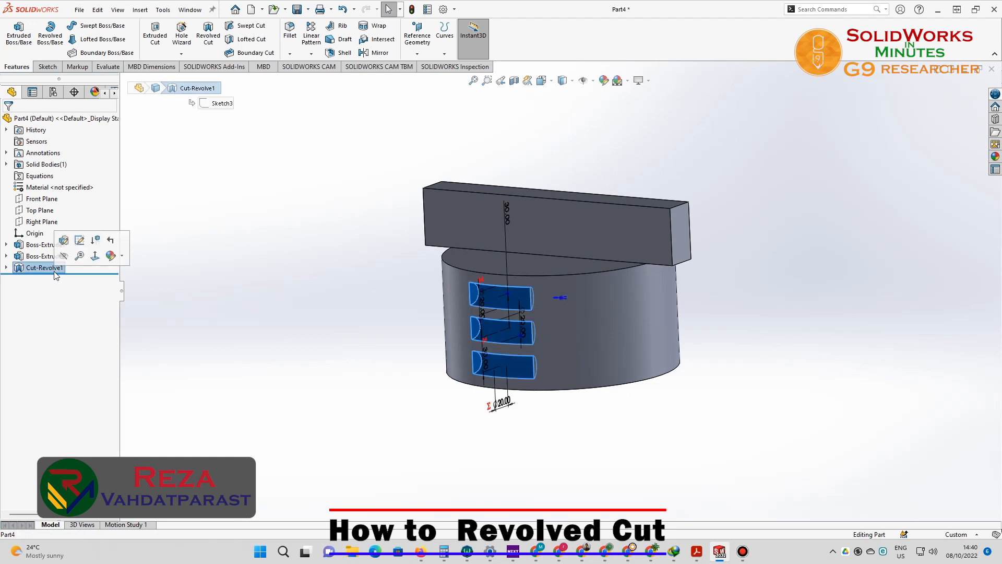
{"action": "right_click", "coordinate": [45, 267]}
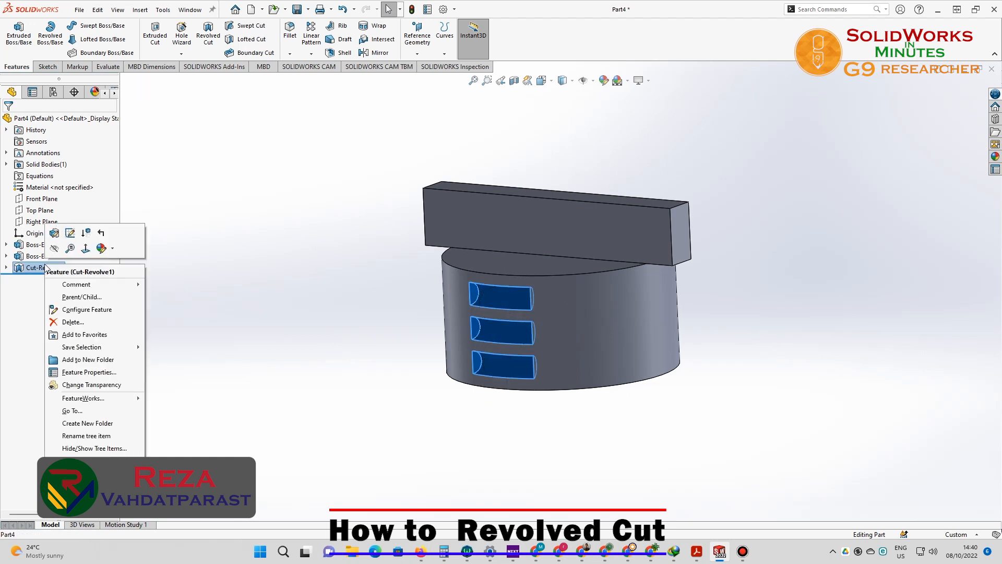
{"action": "left_click", "coordinate": [73, 323]}
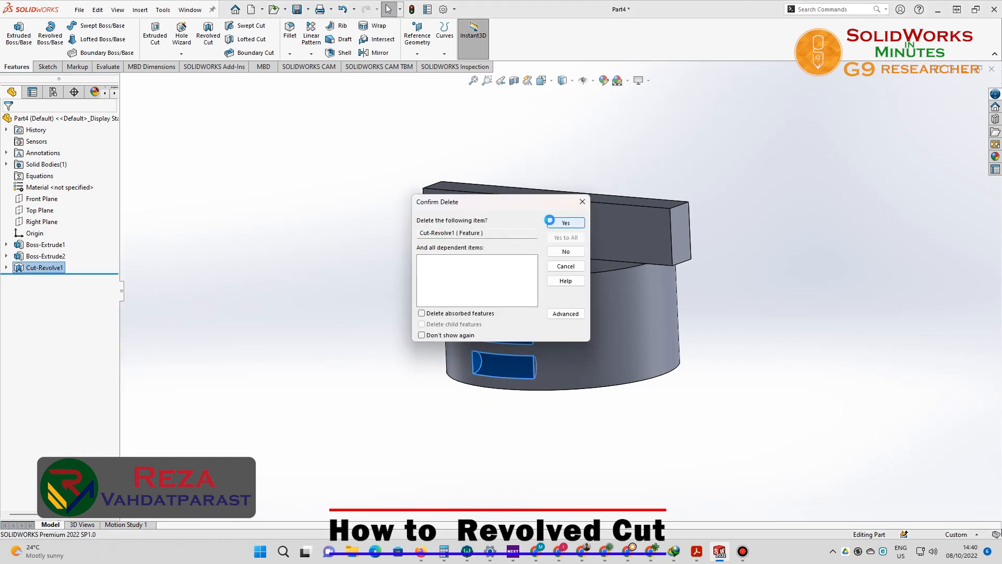
{"action": "left_click", "coordinate": [565, 223]}
{"action": "middle_click_drag", "start_coordinate": [333, 331], "coordinate": [271, 331]}
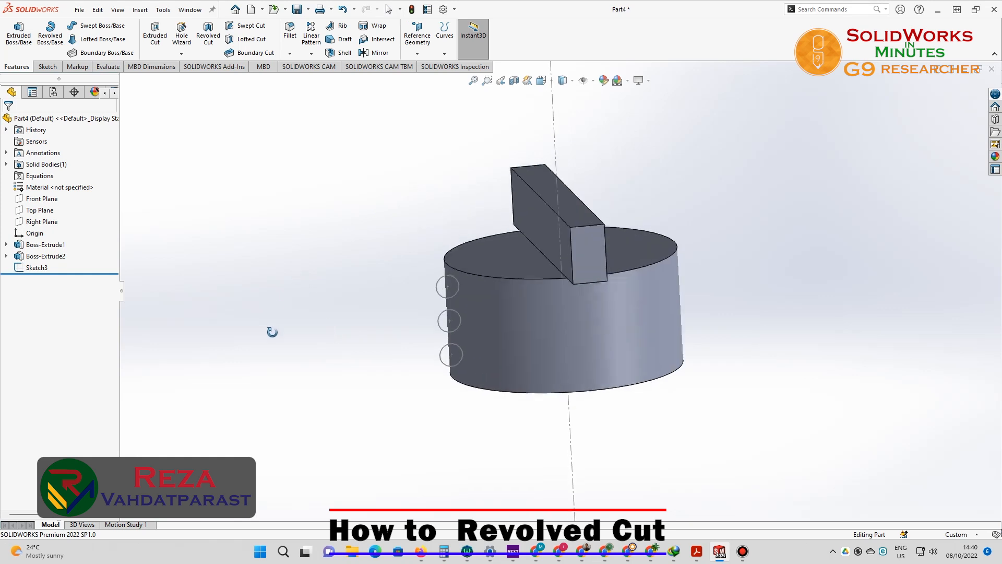
- Start a 360-degree Blind Revolved Cut from the three-circle sketch as a Thin Feature with Mid-Plane thickness
{"action": "left_click", "coordinate": [61, 268]}
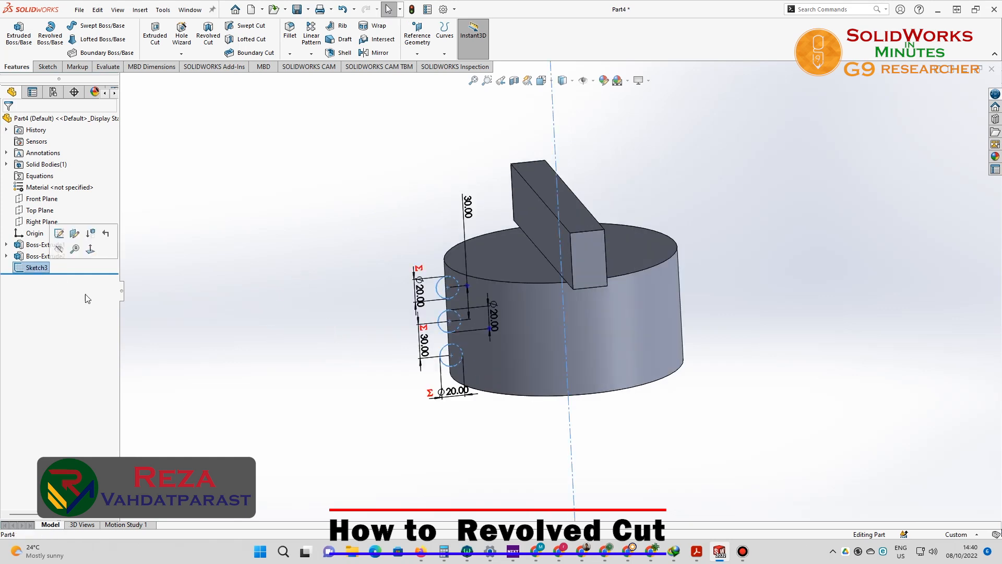
{"action": "left_click", "coordinate": [210, 35]}
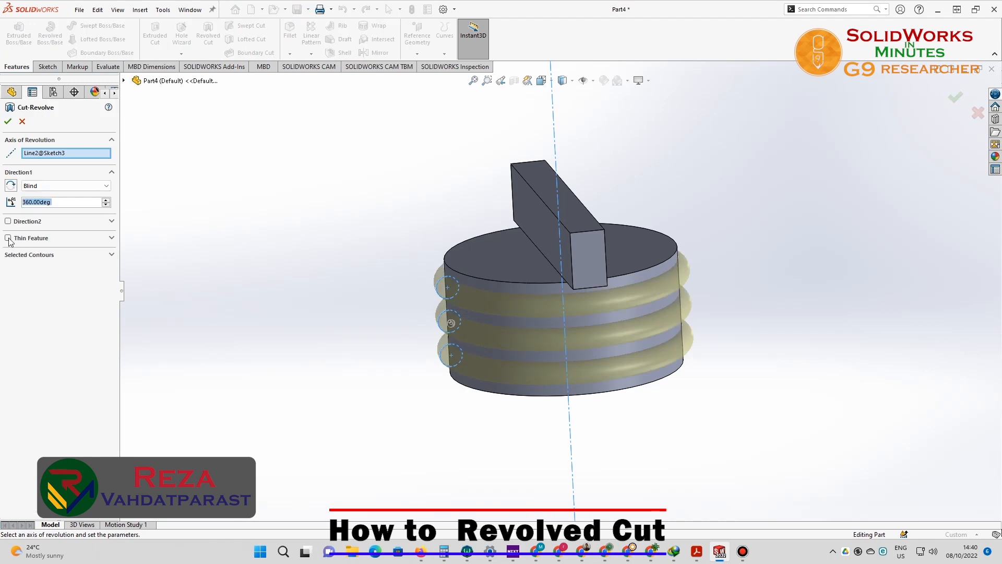
{"action": "left_click", "coordinate": [112, 239]}
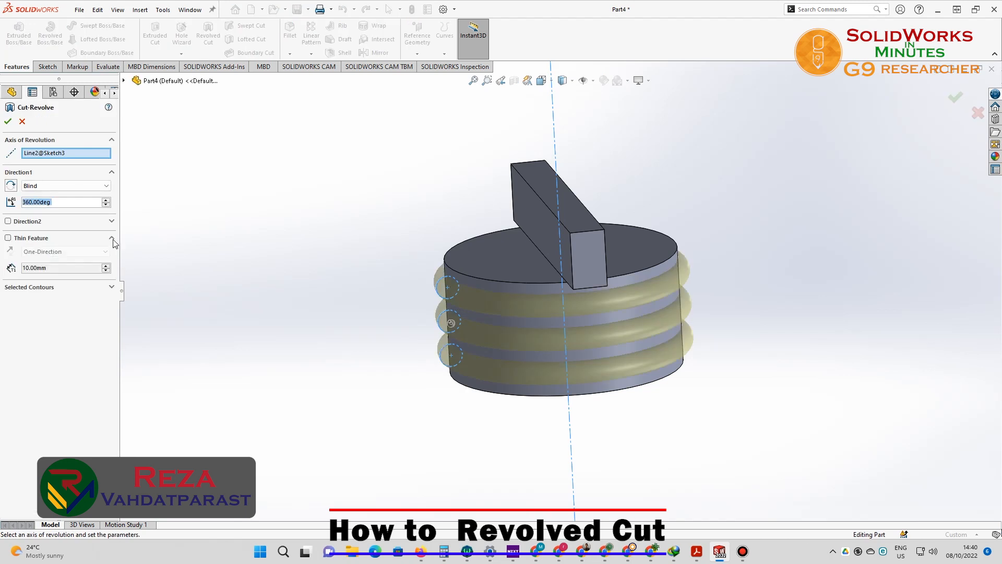
{"action": "left_click", "coordinate": [8, 238]}
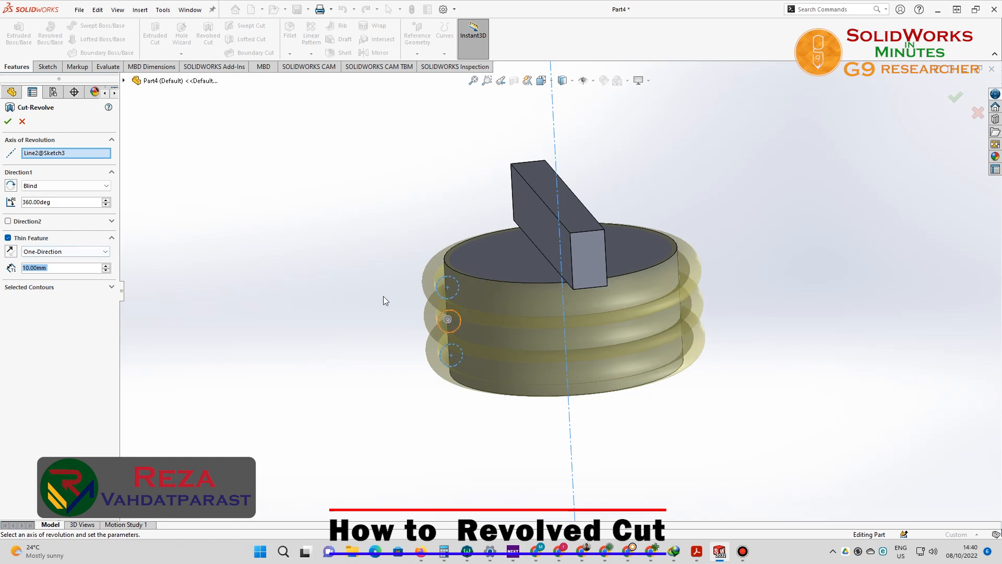
{"action": "left_click", "coordinate": [89, 251]}
{"action": "left_click", "coordinate": [41, 268]}
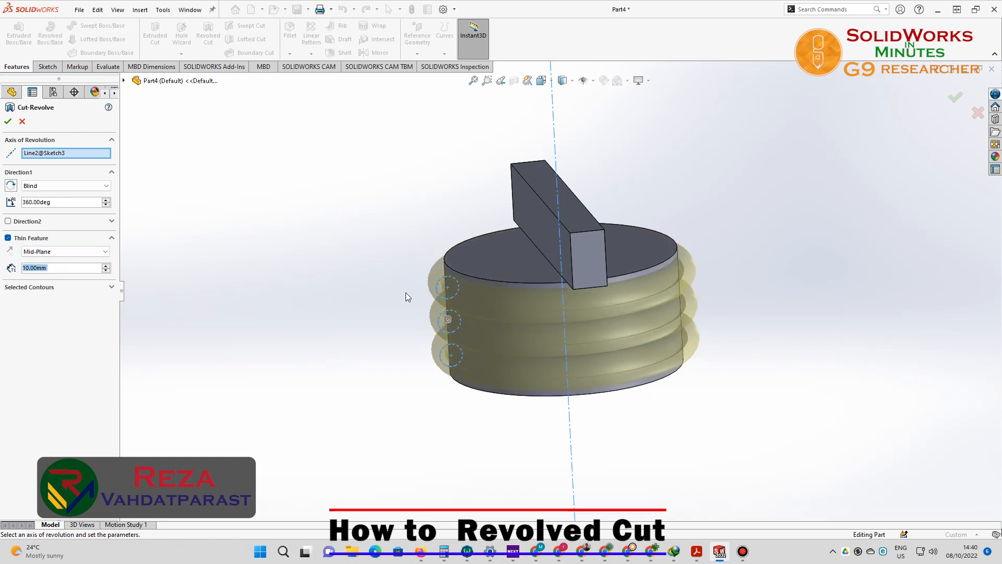
- Set the thin cut's wall thickness to 2 mm and accept the cut, keeping all resulting bodies
{"action": "scroll", "coordinate": [513, 298], "scroll_direction": "down", "scroll_amount": 3}
{"action": "scroll", "coordinate": [498, 297], "scroll_direction": "down", "scroll_amount": 3}
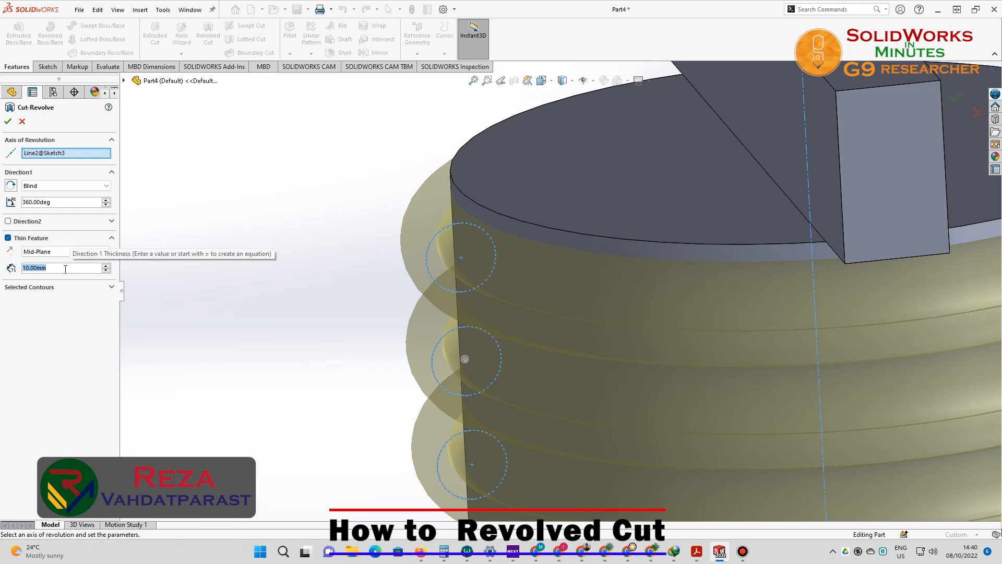
{"action": "type", "text": "2"}
{"action": "key", "text": "Return"}
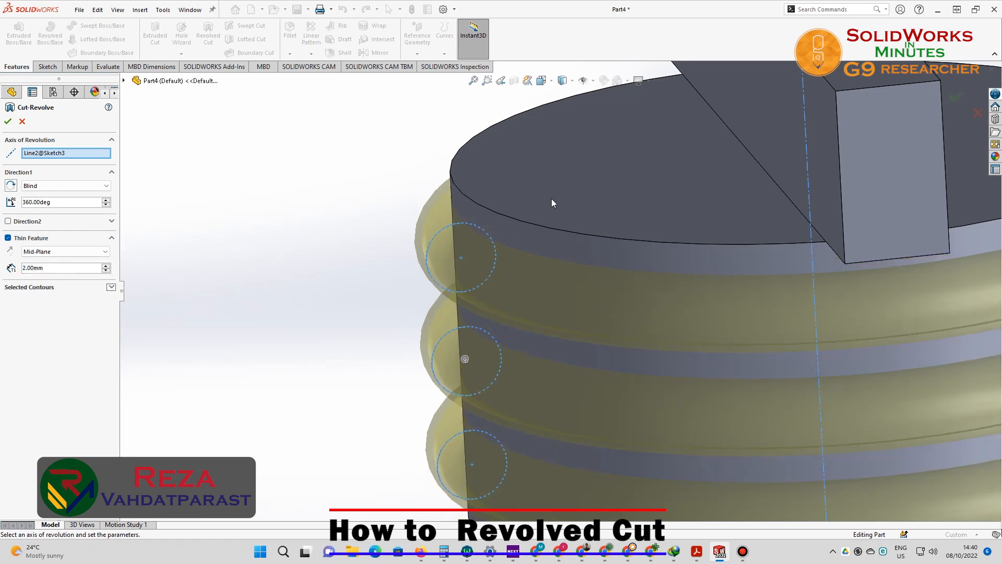
{"action": "left_click", "coordinate": [8, 122]}
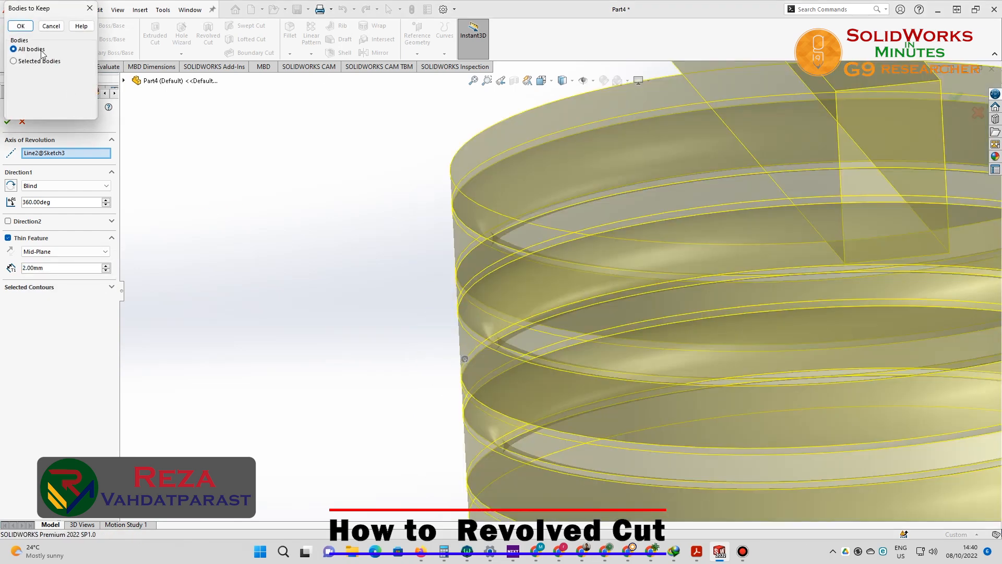
{"action": "left_click", "coordinate": [21, 26]}
{"action": "left_click", "coordinate": [367, 211]}
{"action": "scroll", "coordinate": [371, 273], "scroll_direction": "up", "scroll_amount": 4}
{"action": "middle_click_drag", "start_coordinate": [372, 273], "coordinate": [486, 127]}
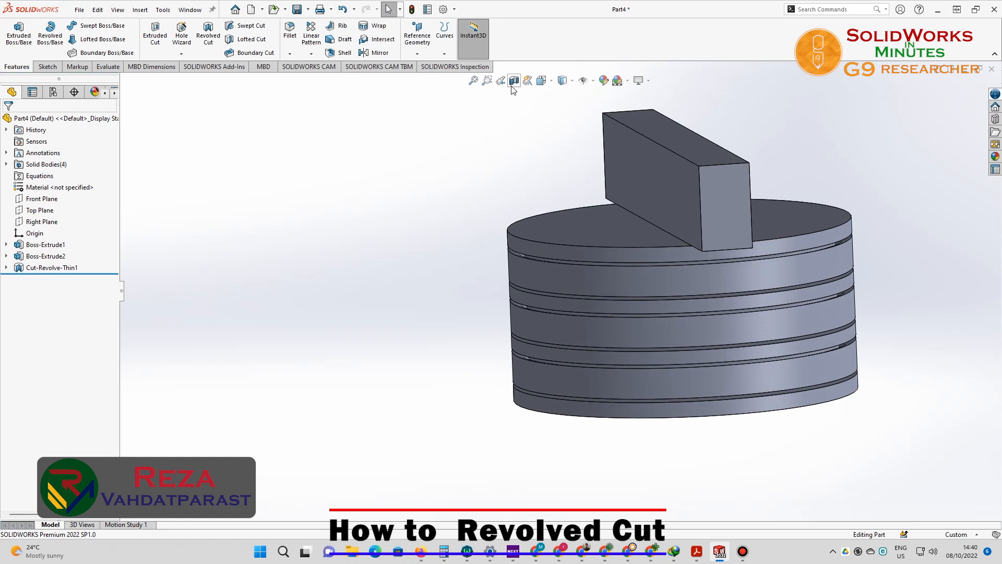
- Create a planar section view on the Right Plane and examine the thin cut's profiles inside the cylinder
{"action": "left_click", "coordinate": [42, 311]}
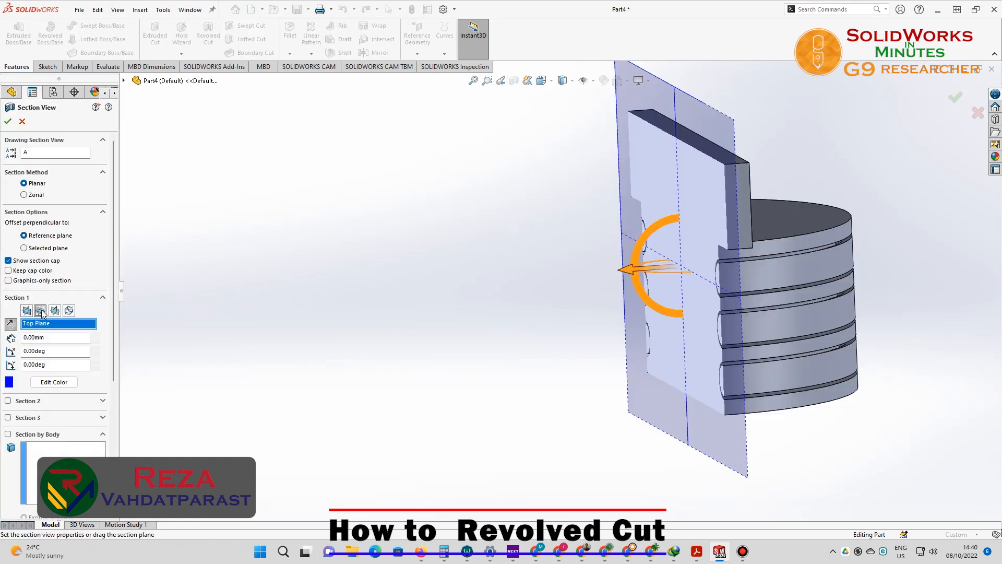
{"action": "left_click", "coordinate": [55, 311]}
{"action": "left_click", "coordinate": [8, 122]}
{"action": "scroll", "coordinate": [544, 274], "scroll_direction": "down", "scroll_amount": 8}
{"action": "middle_click_drag", "start_coordinate": [541, 272], "coordinate": [581, 271]}
{"action": "scroll", "coordinate": [582, 272], "scroll_direction": "up", "scroll_amount": 6}
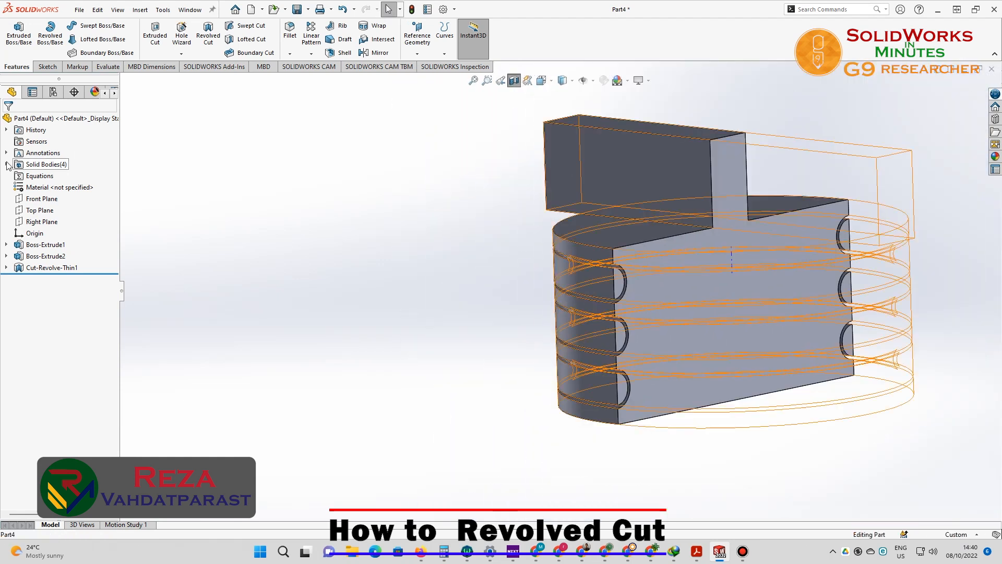
- Hide the main body in the solid bodies list to examine the three separate ring bodies, and show it again
{"action": "left_click", "coordinate": [6, 164]}
{"action": "left_click", "coordinate": [55, 177]}
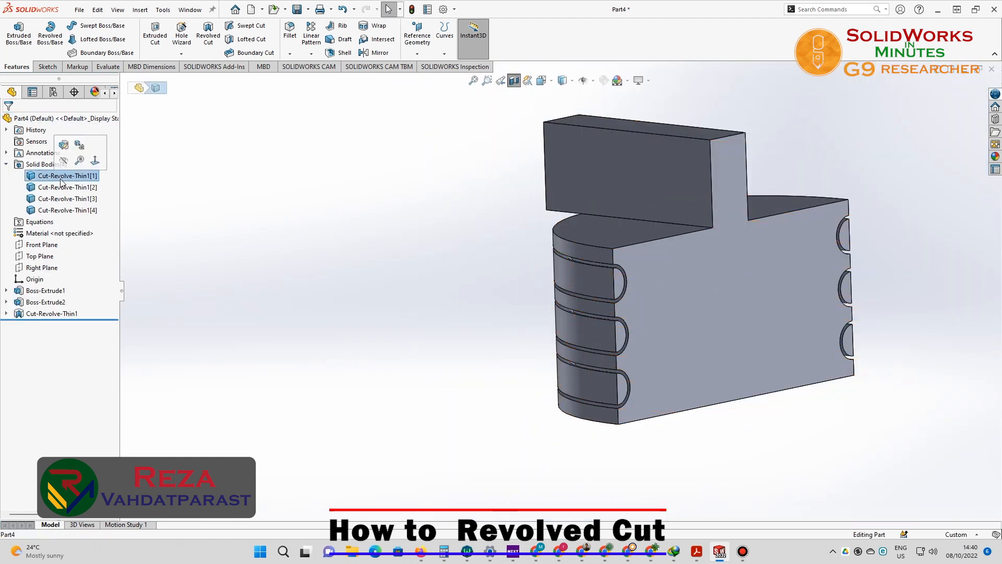
{"action": "left_click", "coordinate": [65, 166]}
{"action": "left_click", "coordinate": [255, 217]}
{"action": "middle_click_drag", "start_coordinate": [256, 217], "coordinate": [341, 304]}
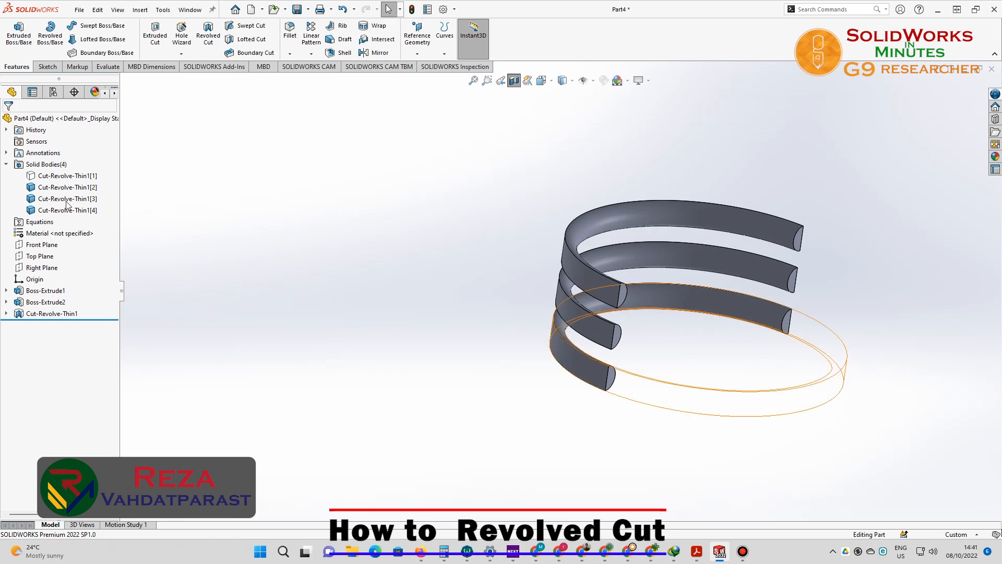
{"action": "left_click", "coordinate": [60, 176]}
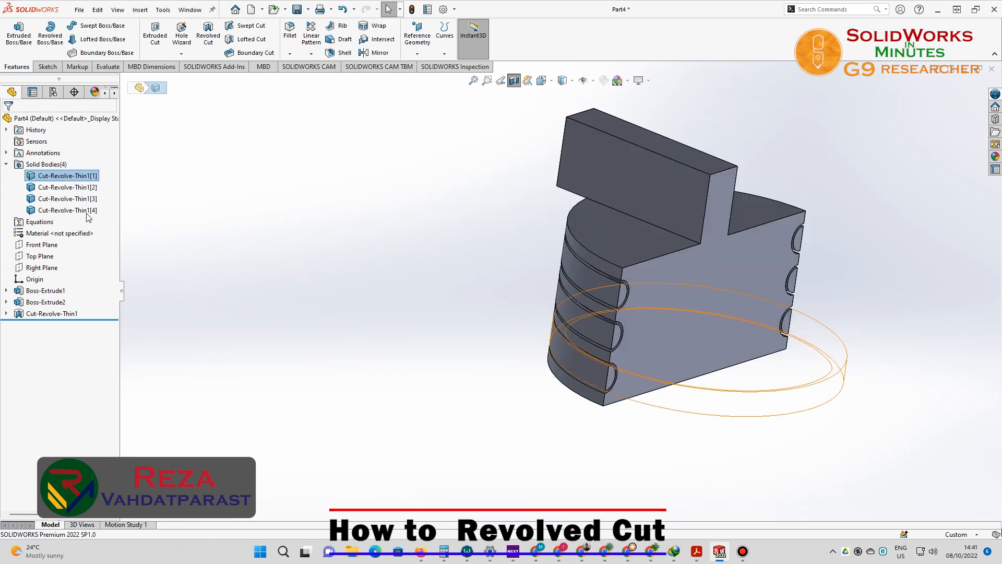
- Hide the uppermost ring body, inspect the circular groove edge it leaves in the section, and show the ring again
{"action": "left_click", "coordinate": [76, 187]}
{"action": "left_click", "coordinate": [84, 179]}
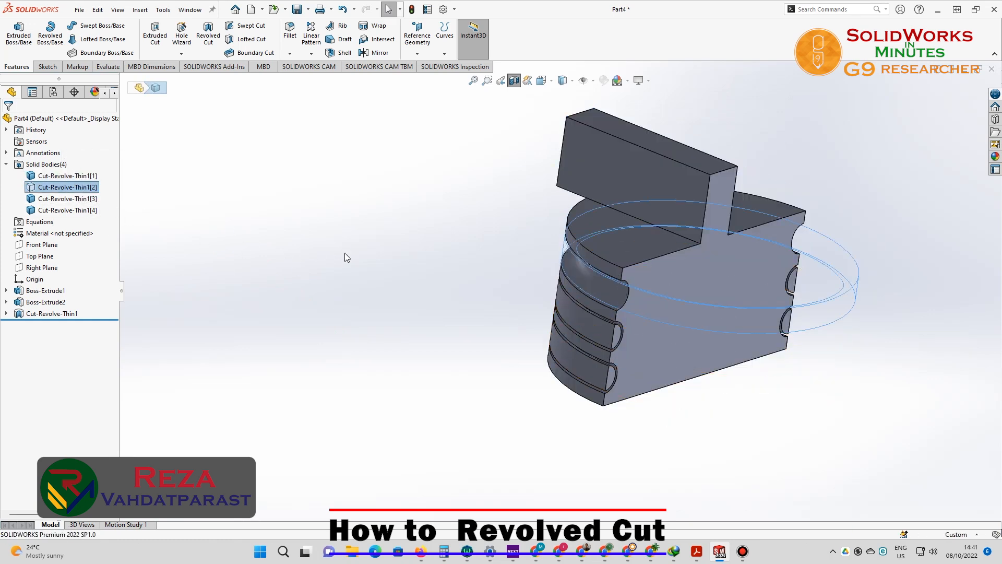
{"action": "middle_click_drag", "start_coordinate": [436, 227], "coordinate": [385, 197]}
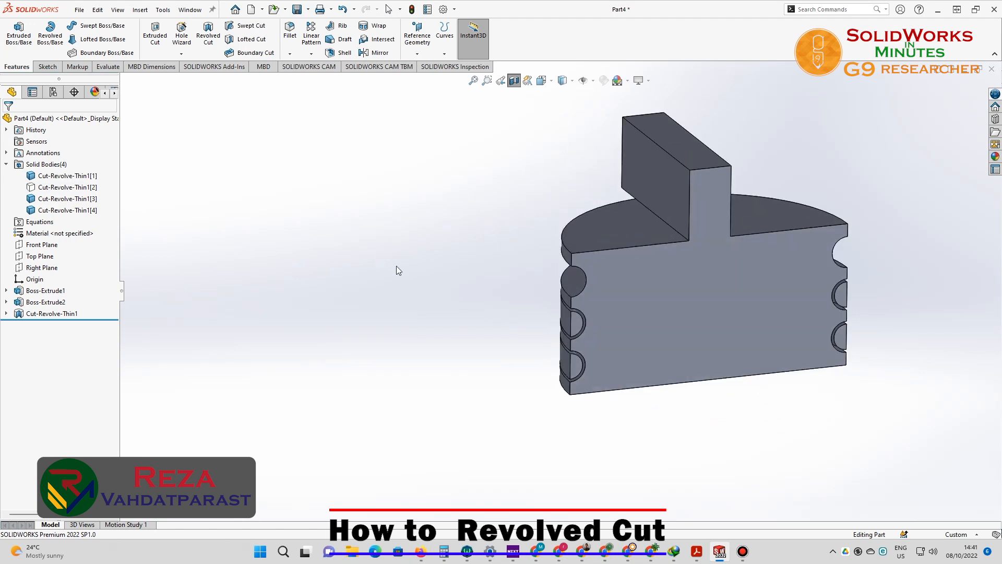
{"action": "scroll", "coordinate": [612, 302], "scroll_direction": "down", "scroll_amount": 5}
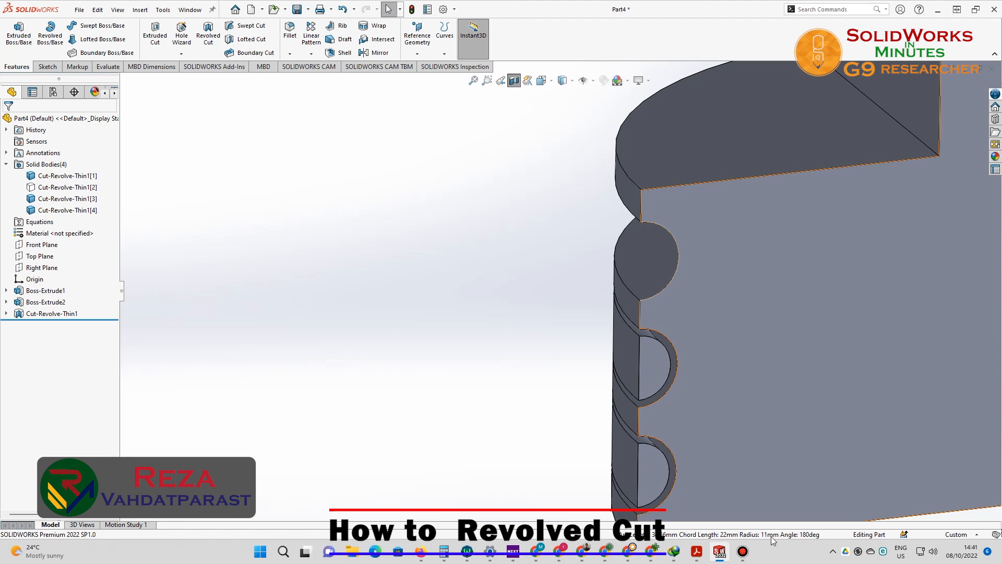
{"action": "scroll", "coordinate": [571, 323], "scroll_direction": "up", "scroll_amount": 5}
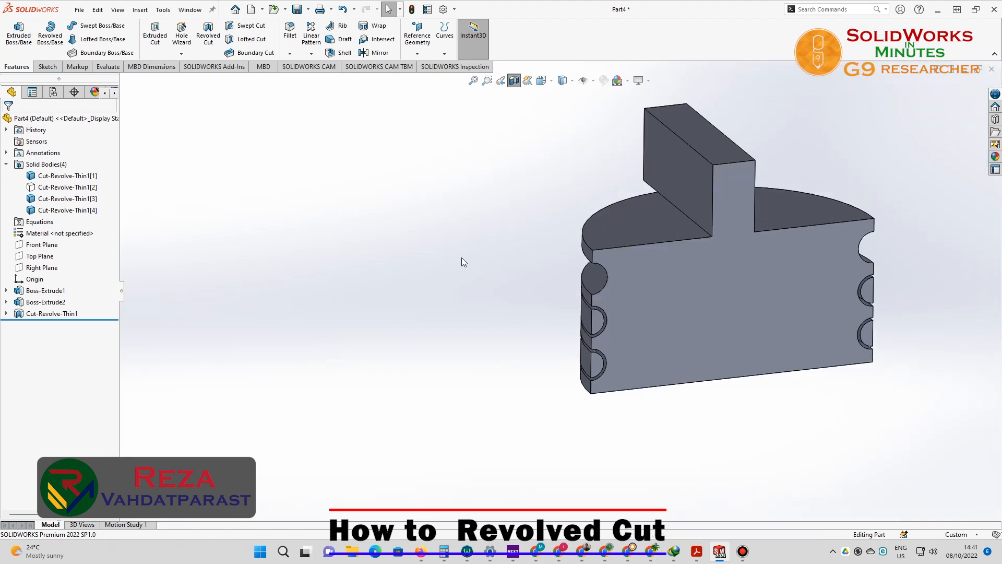
{"action": "right_click", "coordinate": [39, 188]}
{"action": "left_click", "coordinate": [49, 172]}
- Delete the middle ring body with Delete/Keep Body, using the Delete Bodies type
{"action": "scroll", "coordinate": [409, 278], "scroll_direction": "up", "scroll_amount": 3}
{"action": "middle_click_drag", "start_coordinate": [398, 260], "coordinate": [302, 290]}
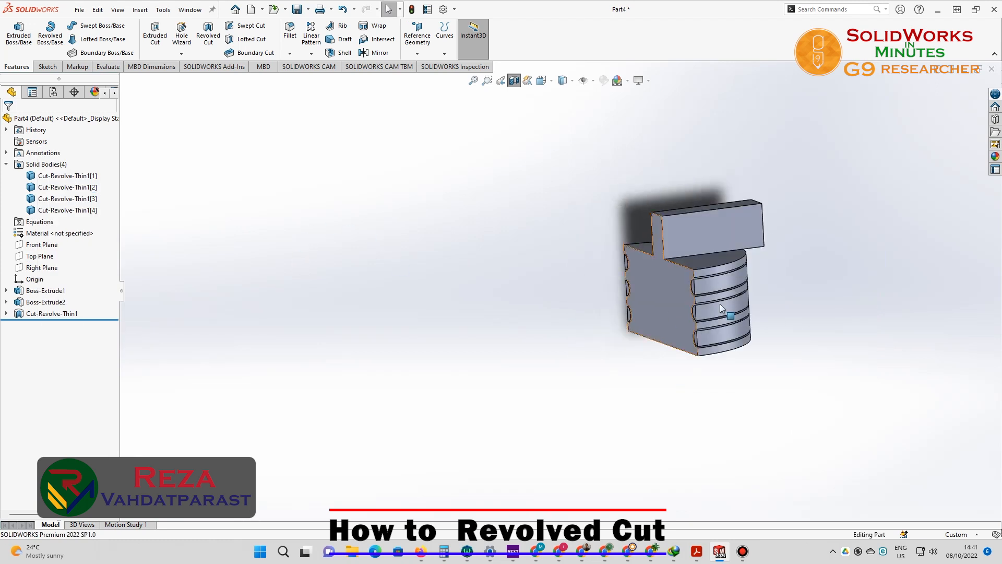
{"action": "scroll", "coordinate": [706, 312], "scroll_direction": "down", "scroll_amount": 5}
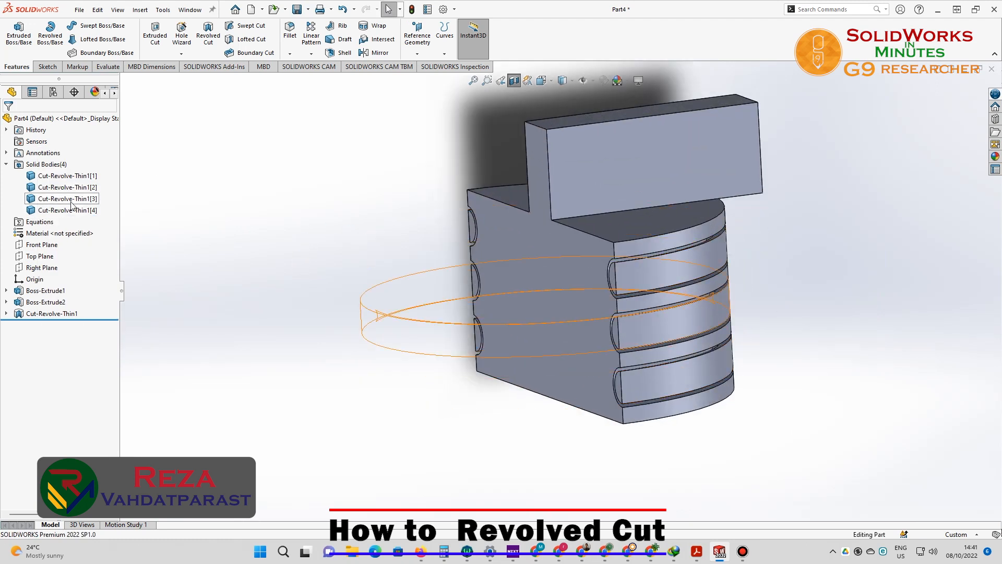
{"action": "right_click", "coordinate": [72, 199]}
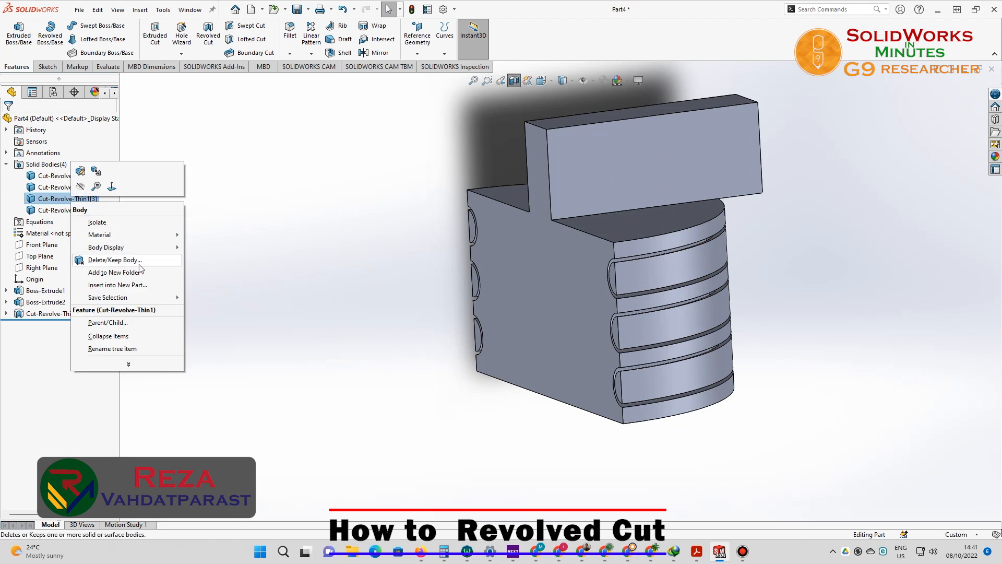
{"action": "left_click", "coordinate": [103, 260]}
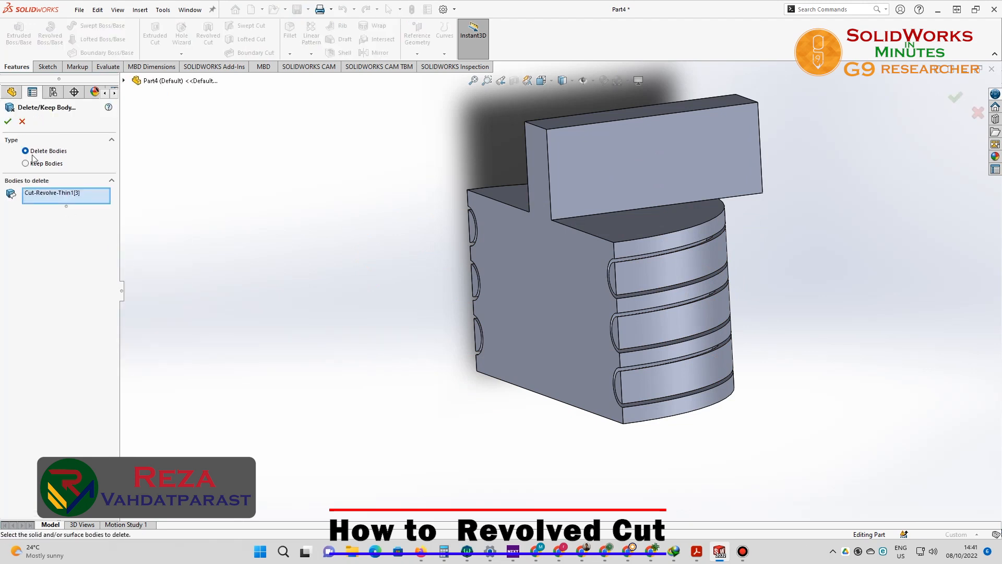
{"action": "left_click", "coordinate": [7, 121]}
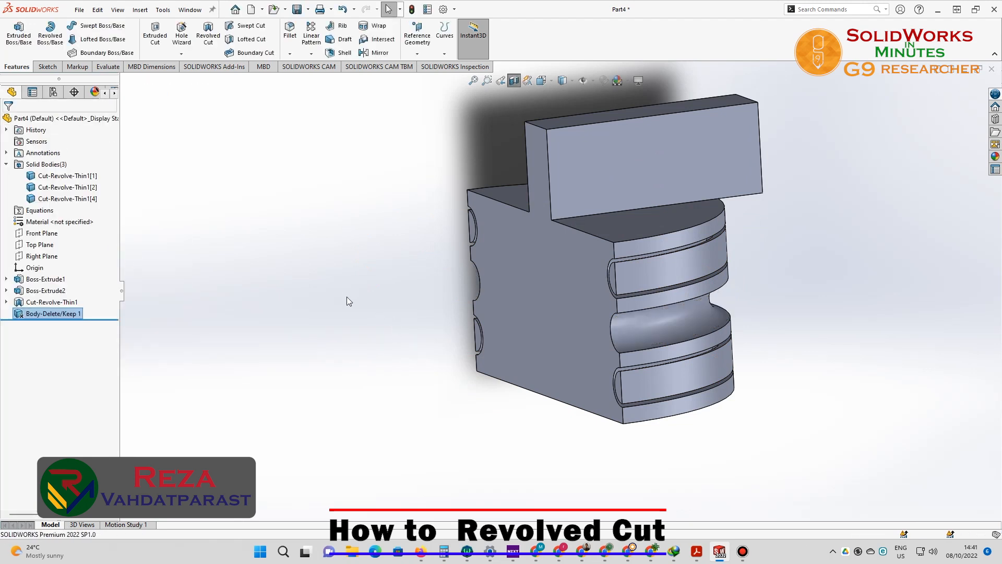
- Turn off the section view and examine the whole grooved cylinder and its bar from several angles
{"action": "middle_click_drag", "start_coordinate": [384, 280], "coordinate": [333, 308]}
{"action": "scroll", "coordinate": [333, 309], "scroll_direction": "up", "scroll_amount": 2}
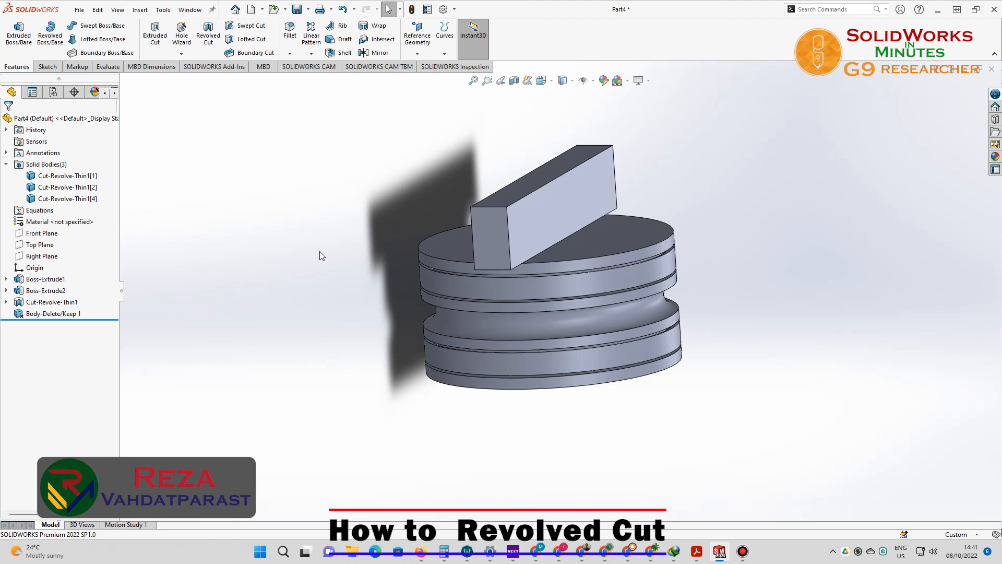
{"action": "left_click", "coordinate": [542, 80]}
{"action": "left_click", "coordinate": [474, 281]}
{"action": "middle_click_drag", "start_coordinate": [259, 207], "coordinate": [230, 352]}
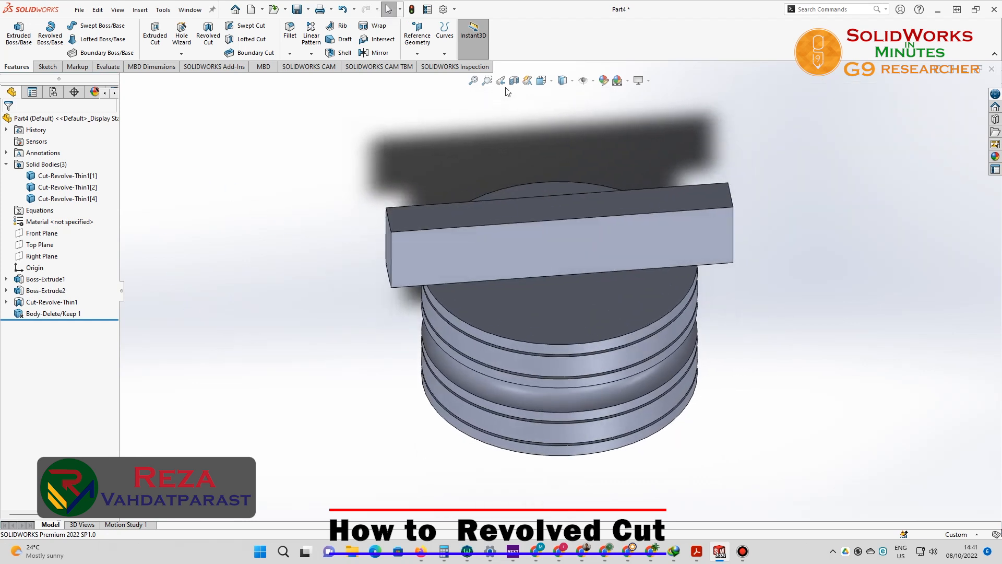
{"action": "left_click", "coordinate": [541, 79]}
{"action": "left_click", "coordinate": [348, 336]}
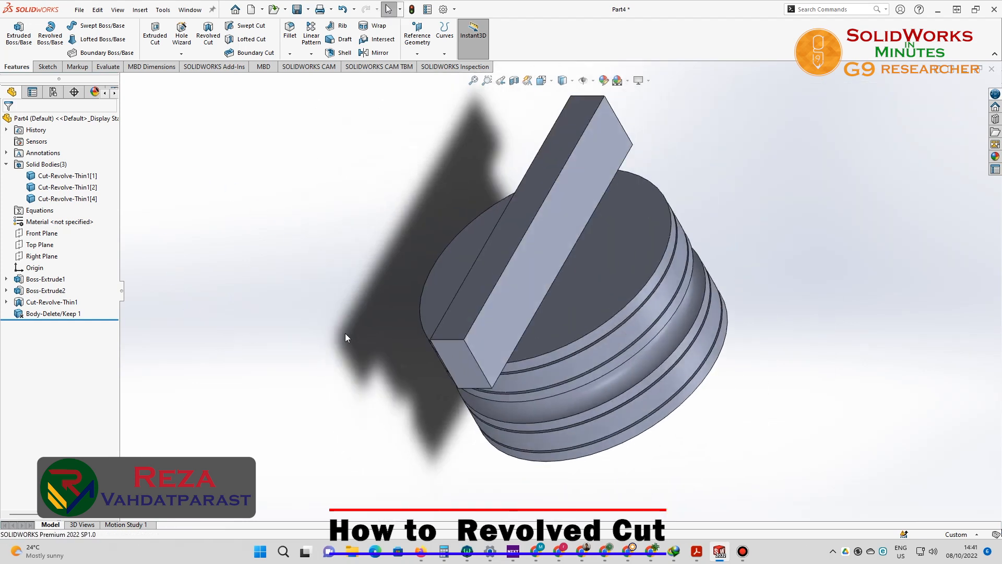
{"action": "scroll", "coordinate": [323, 277], "scroll_direction": "up", "scroll_amount": 3}
{"action": "middle_click_drag", "start_coordinate": [324, 274], "coordinate": [292, 308]}
{"action": "scroll", "coordinate": [563, 301], "scroll_direction": "up", "scroll_amount": 1}
{"action": "scroll", "coordinate": [579, 291], "scroll_direction": "down", "scroll_amount": 5}
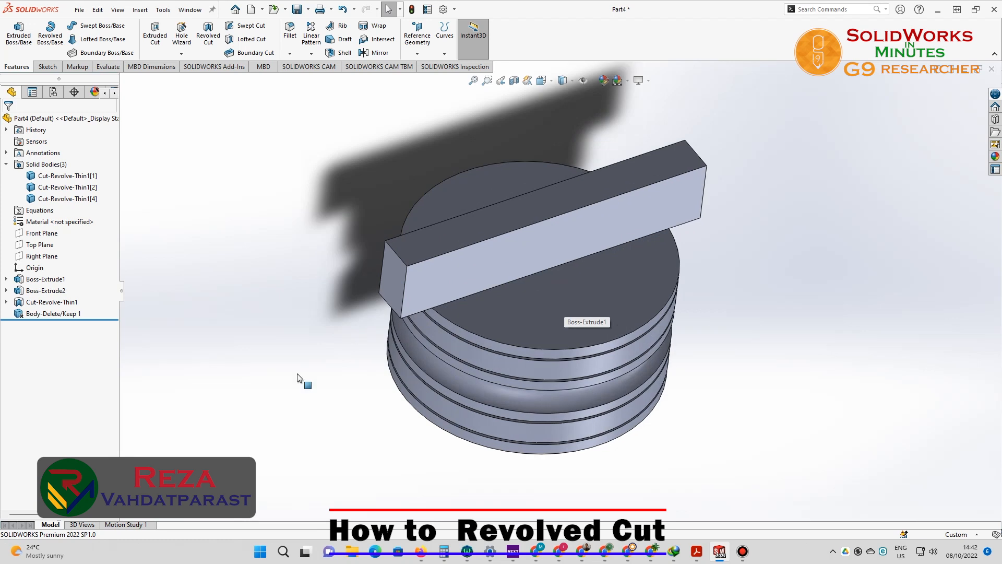